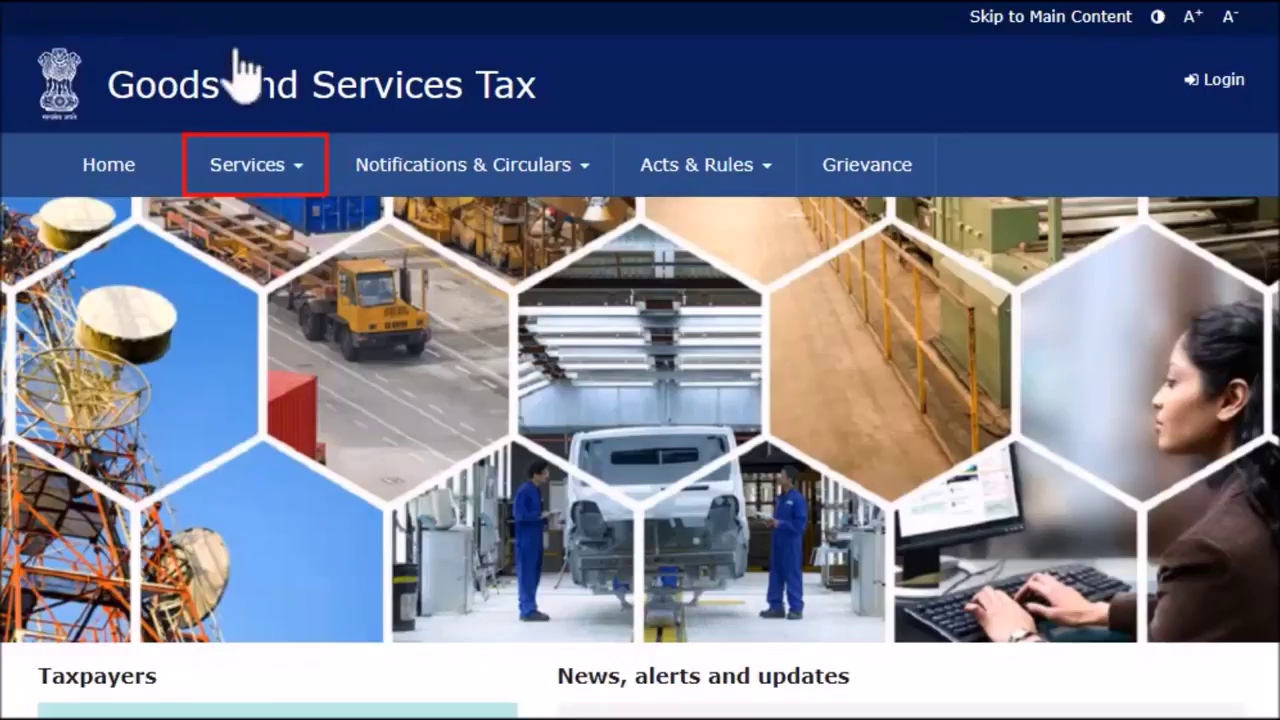
Open the New Registration form from Services > Registration > New Registration
{"action": "left_click", "coordinate": [300, 172]}
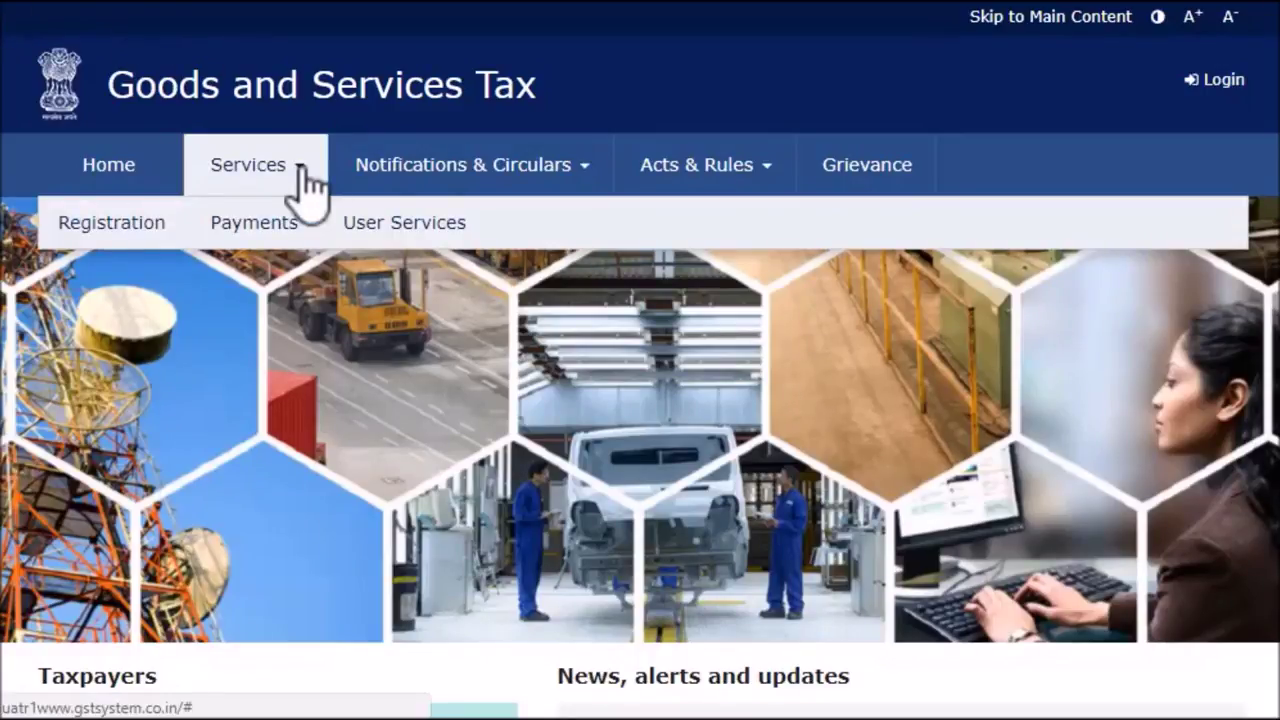
{"action": "left_click", "coordinate": [140, 250]}
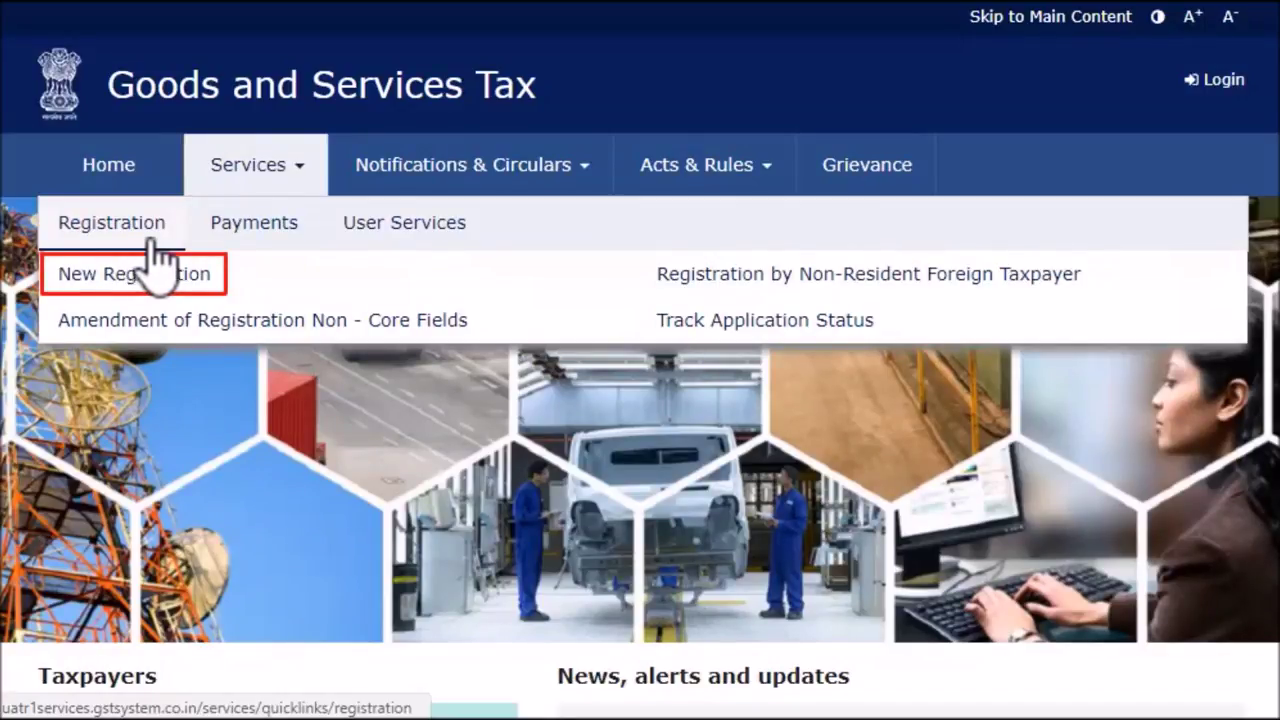
{"action": "left_click", "coordinate": [150, 273]}
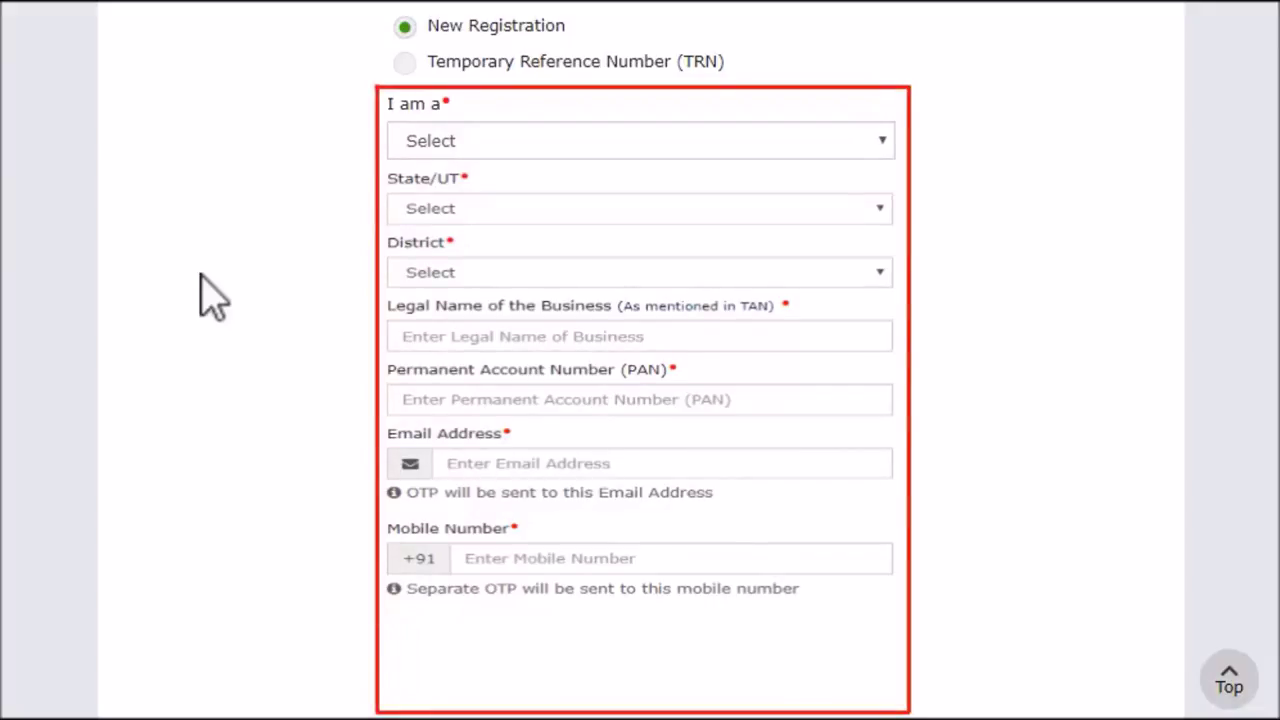
Register as a GST Practitioner in Karnataka, district Bengaluru (Bangalore) Urban
{"action": "left_click", "coordinate": [884, 141]}
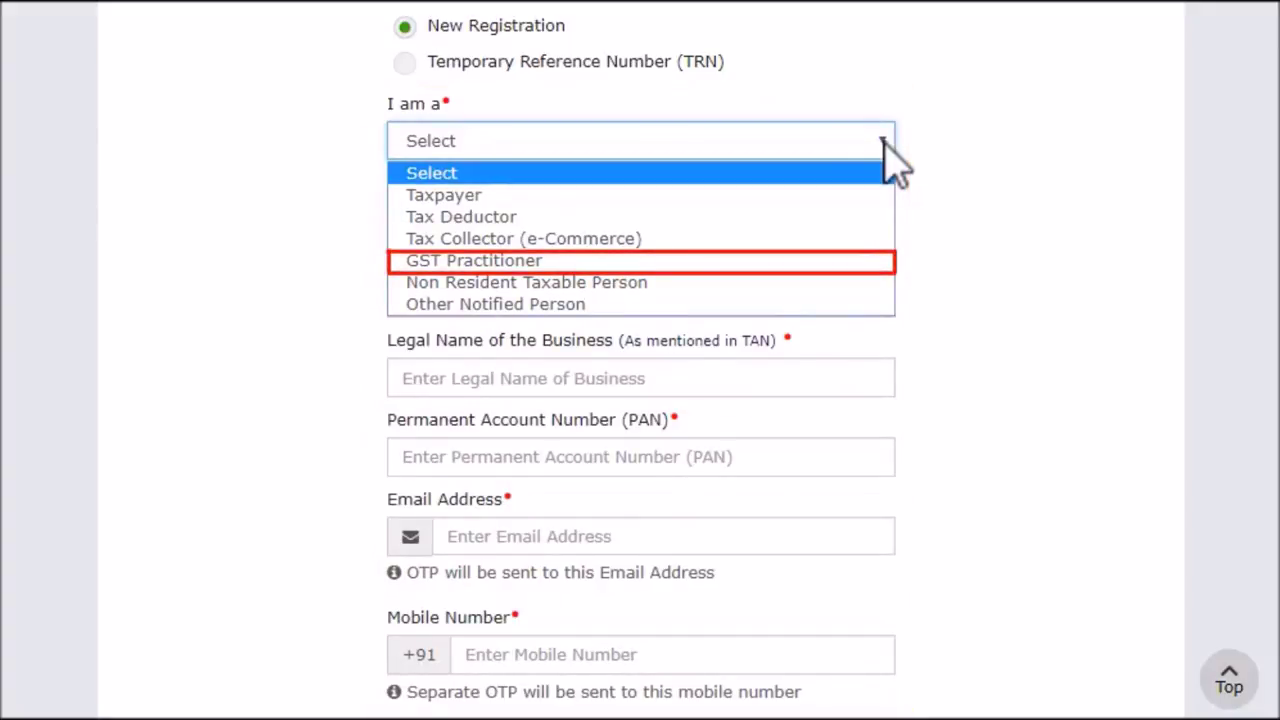
{"action": "left_click", "coordinate": [845, 260]}
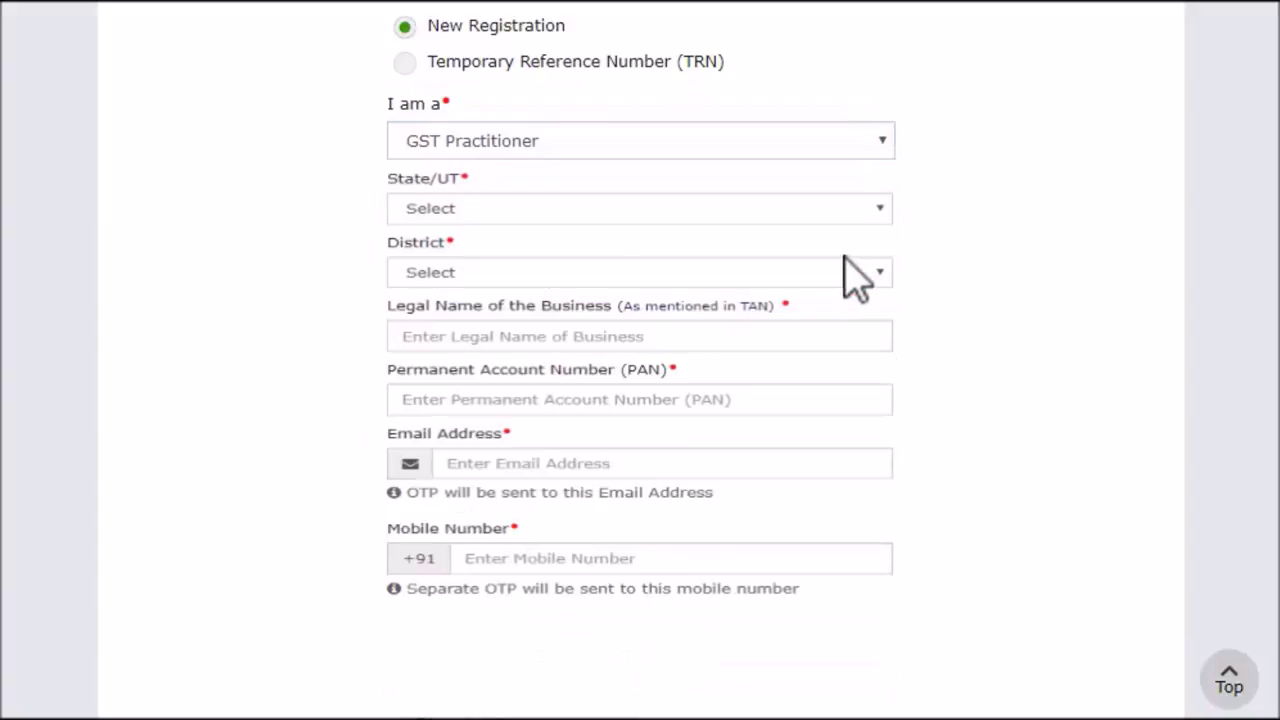
{"action": "left_click", "coordinate": [882, 210]}
{"action": "key", "text": "k"}
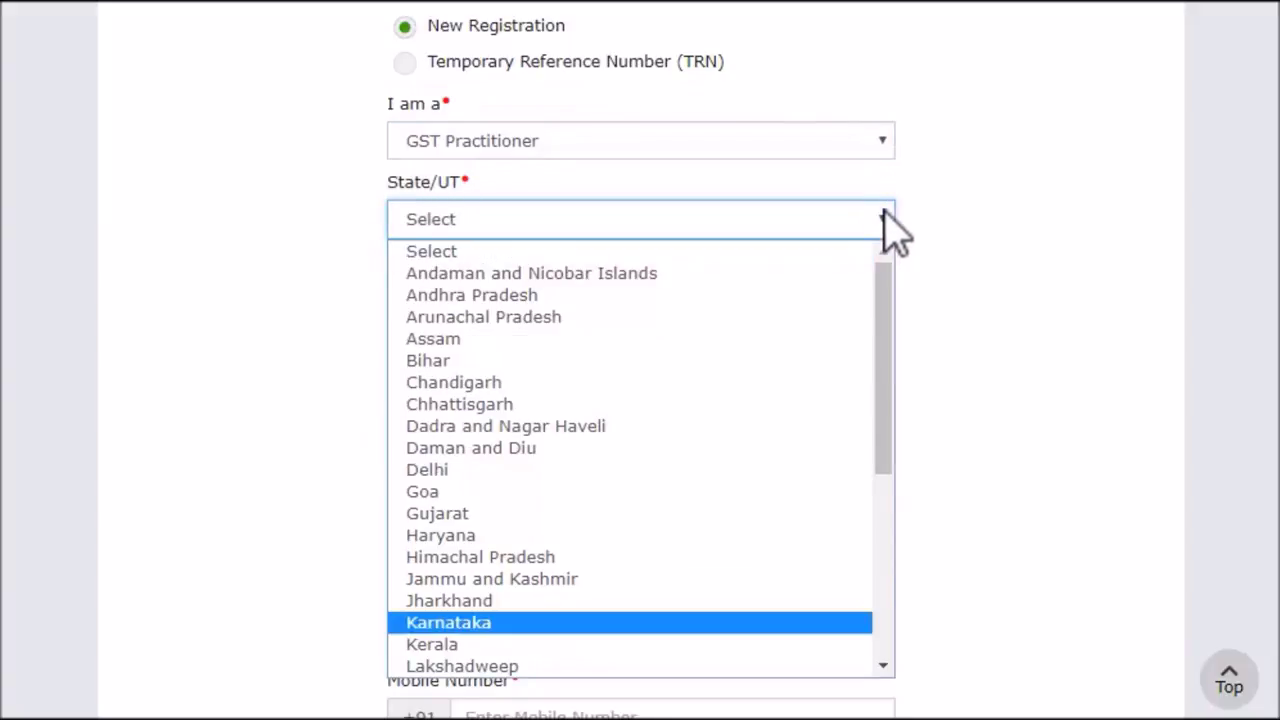
{"action": "left_click", "coordinate": [498, 624]}
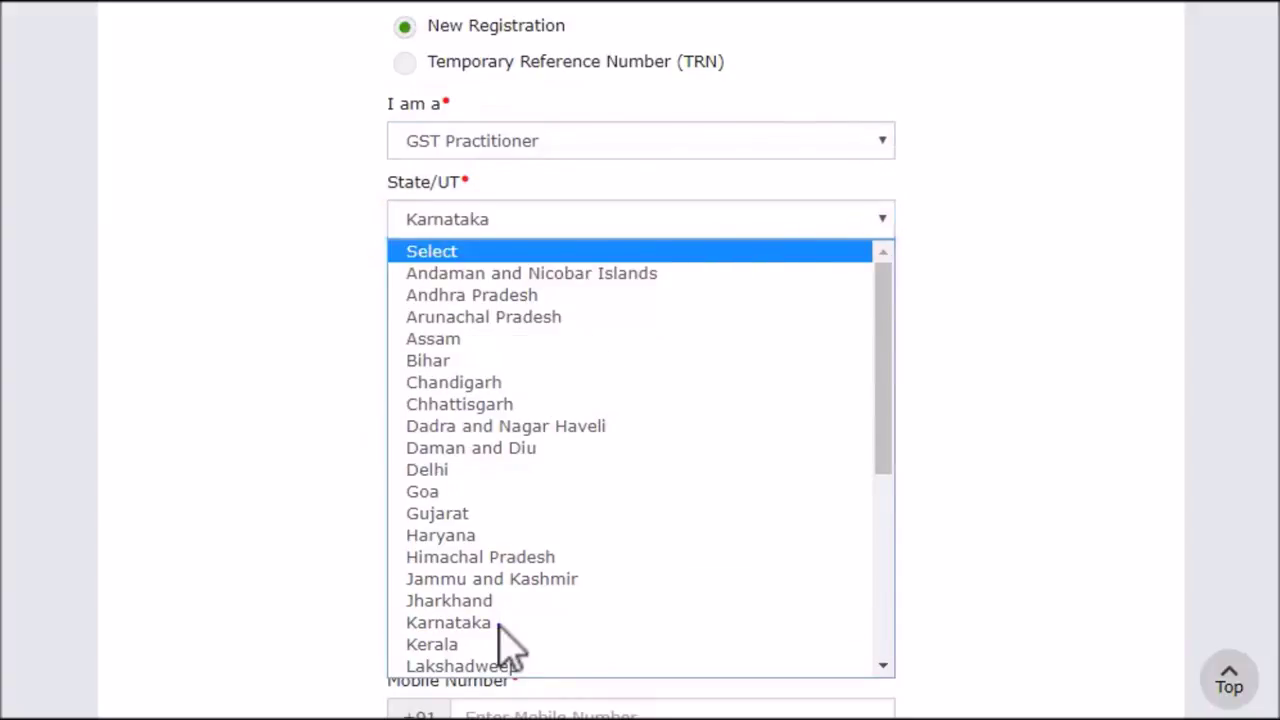
{"action": "scroll", "coordinate": [505, 645], "scroll_direction": "down", "scroll_amount": 1}
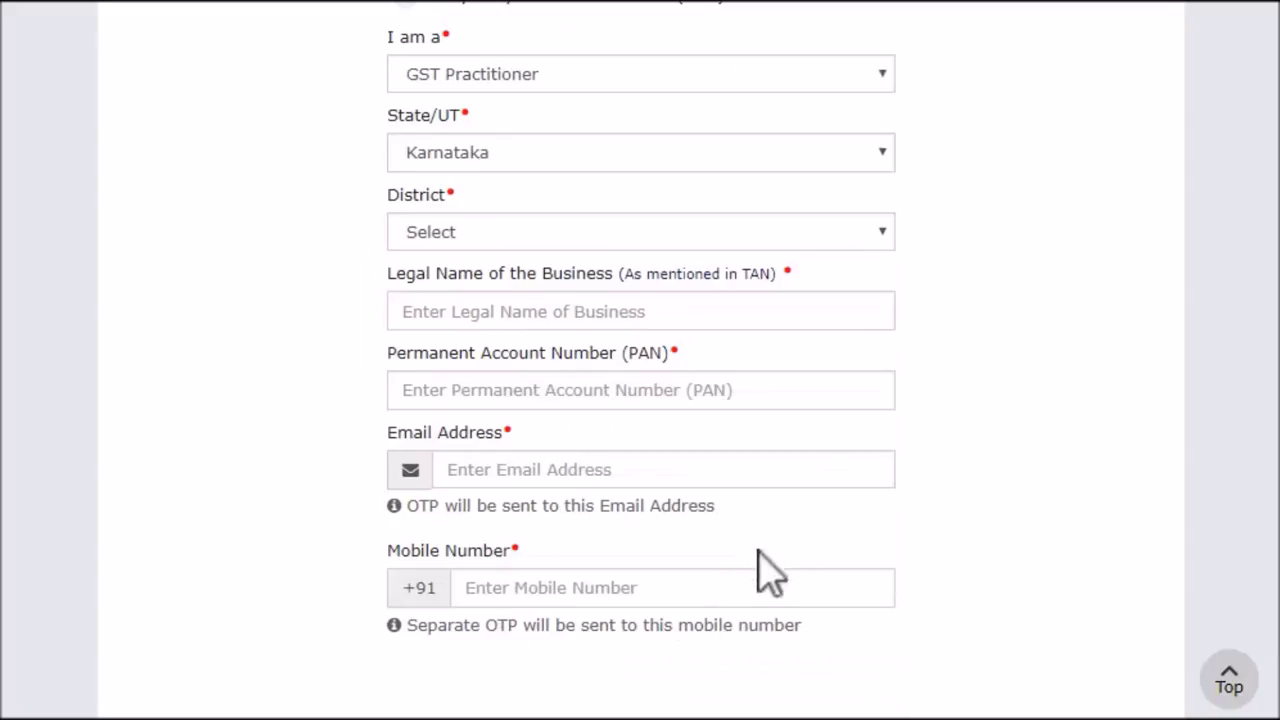
{"action": "left_click", "coordinate": [882, 232]}
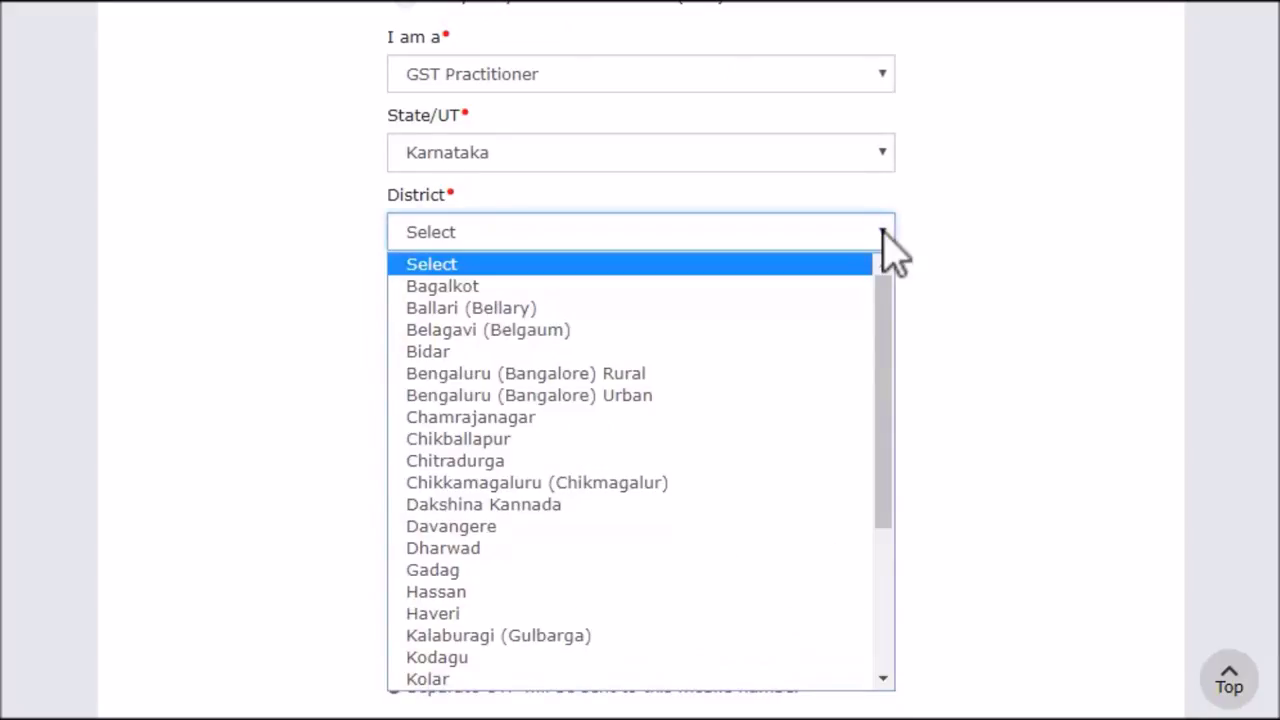
{"action": "left_click", "coordinate": [670, 398]}
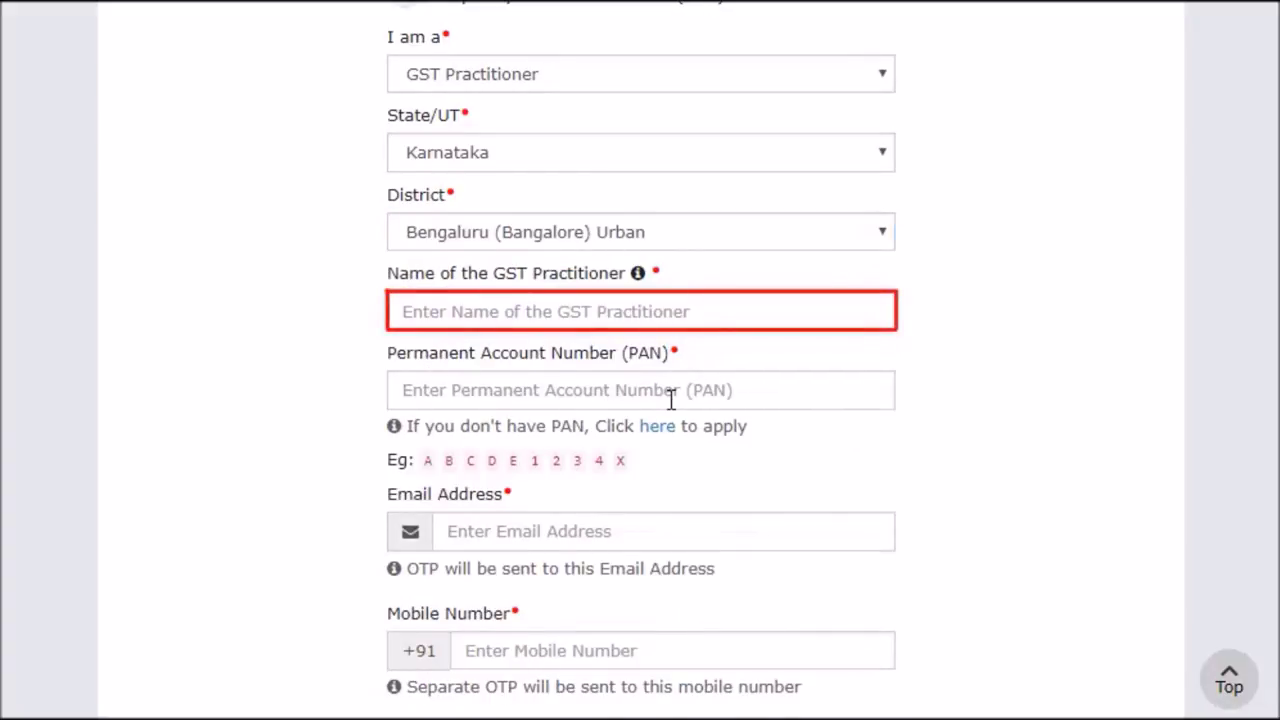
Enter the practitioner's full name, PAN, e-mail address and mobile number
{"action": "left_click", "coordinate": [393, 311]}
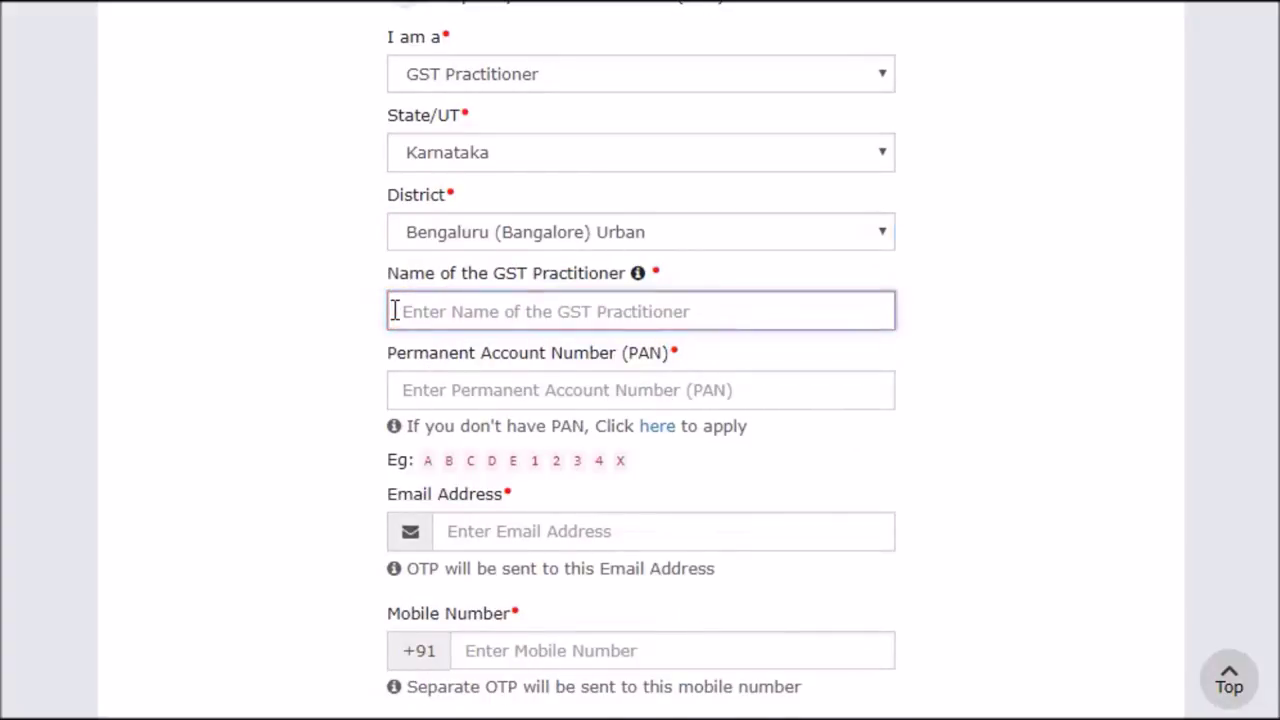
{"action": "key", "text": "Tab"}
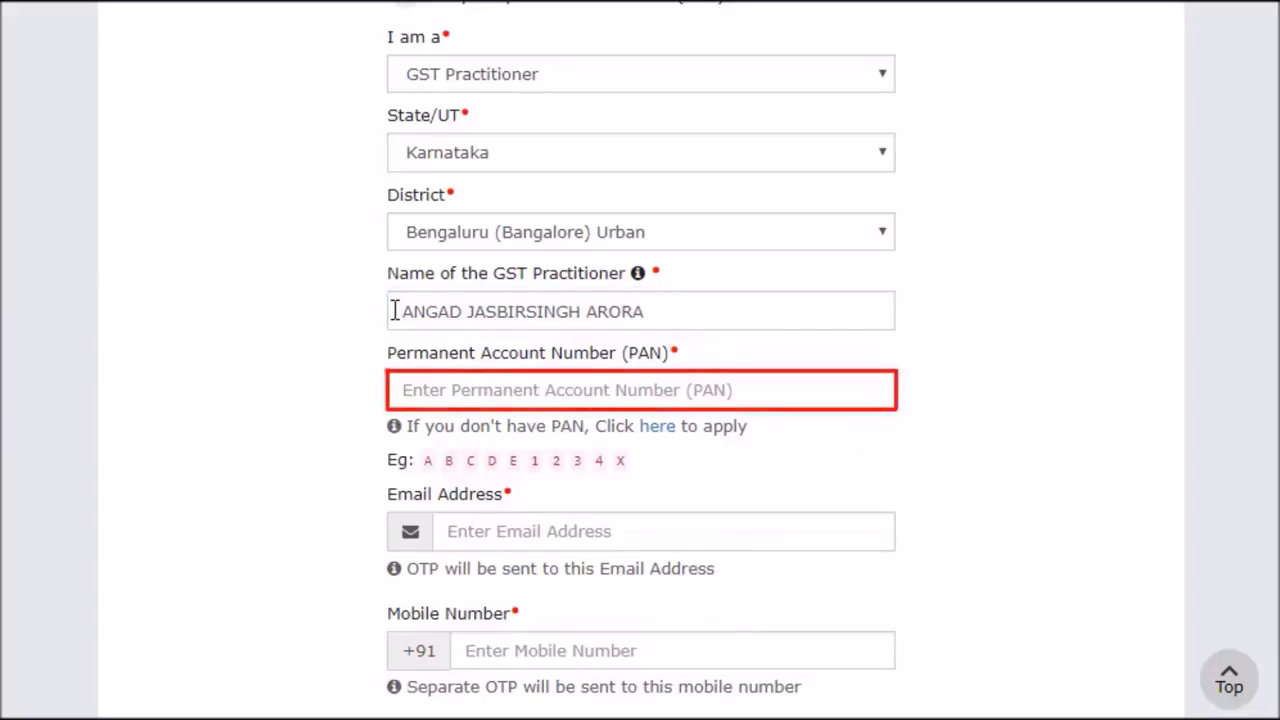
{"action": "left_click", "coordinate": [395, 390]}
{"action": "key", "text": "Tab"}
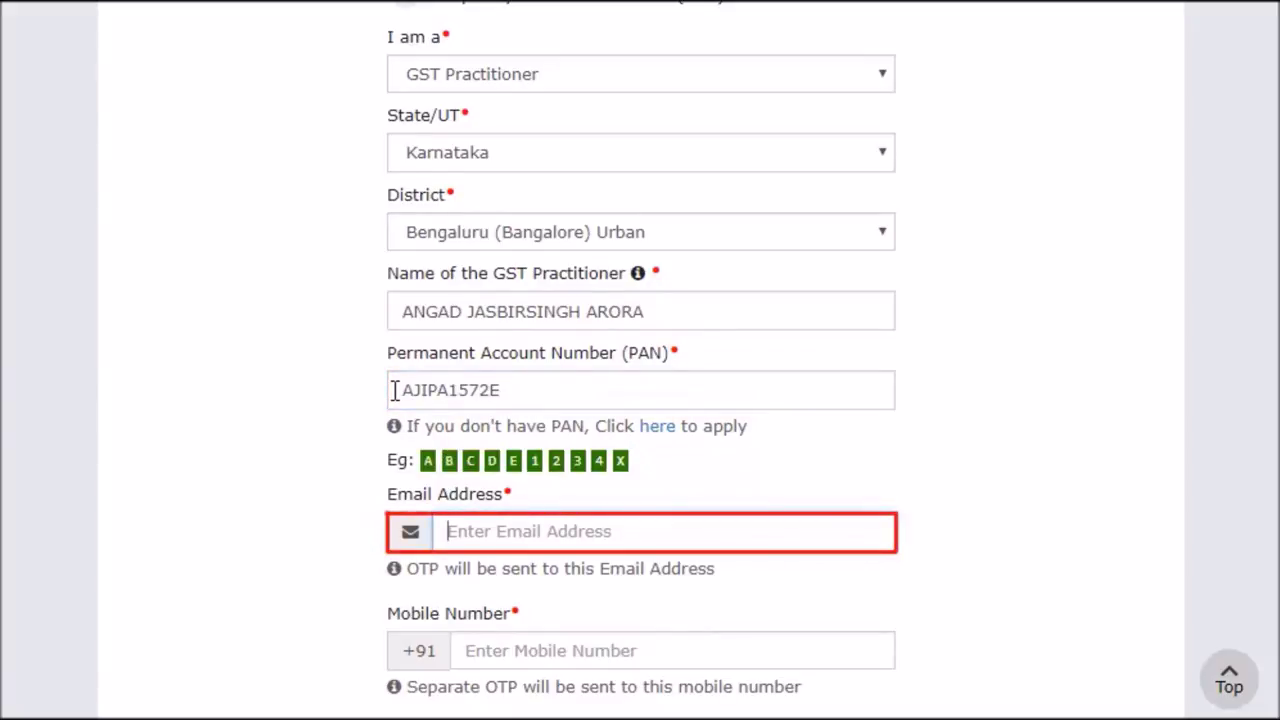
{"action": "left_click", "coordinate": [440, 531]}
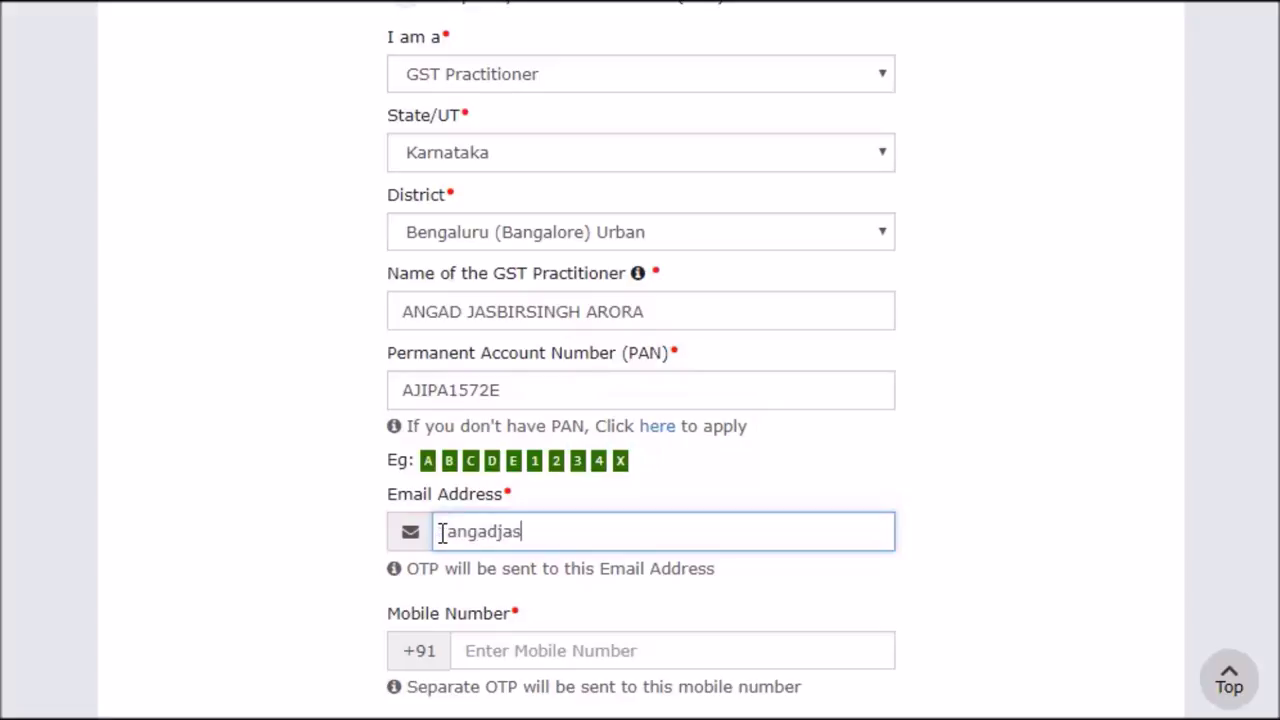
{"action": "key", "text": "Tab"}
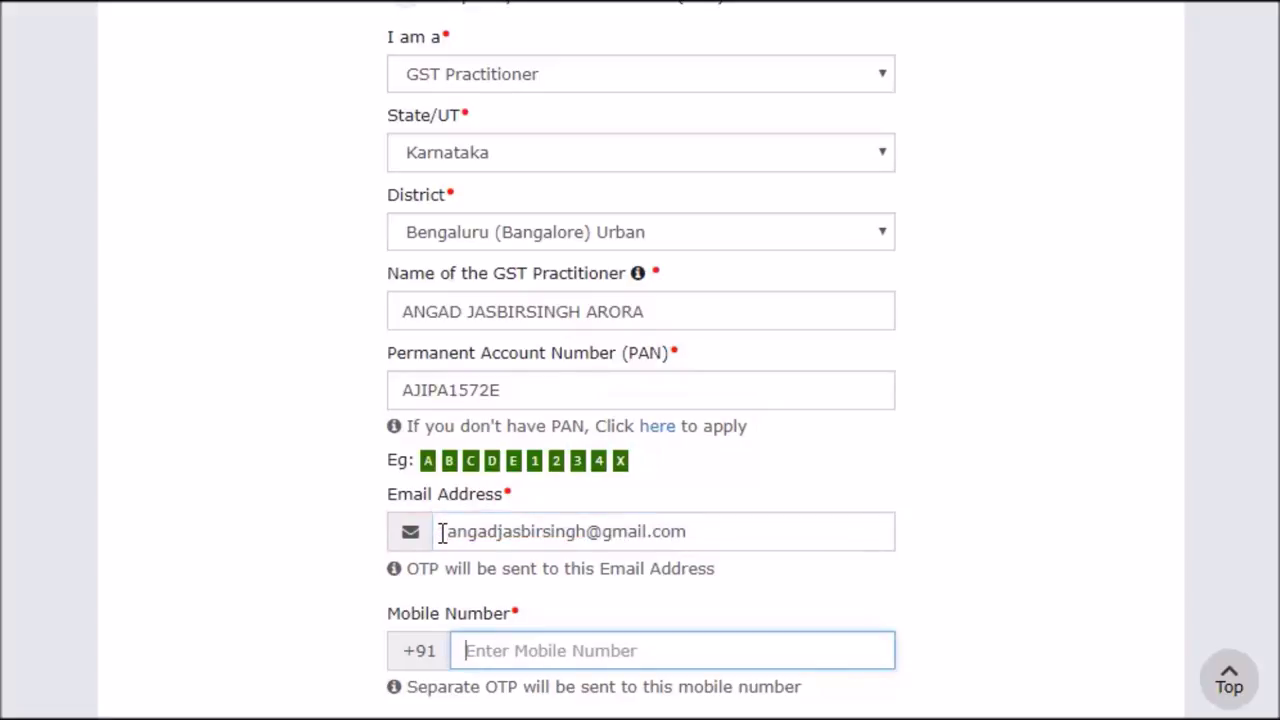
{"action": "left_click", "coordinate": [458, 651]}
{"action": "scroll", "coordinate": [458, 652], "scroll_direction": "down", "scroll_amount": 3}
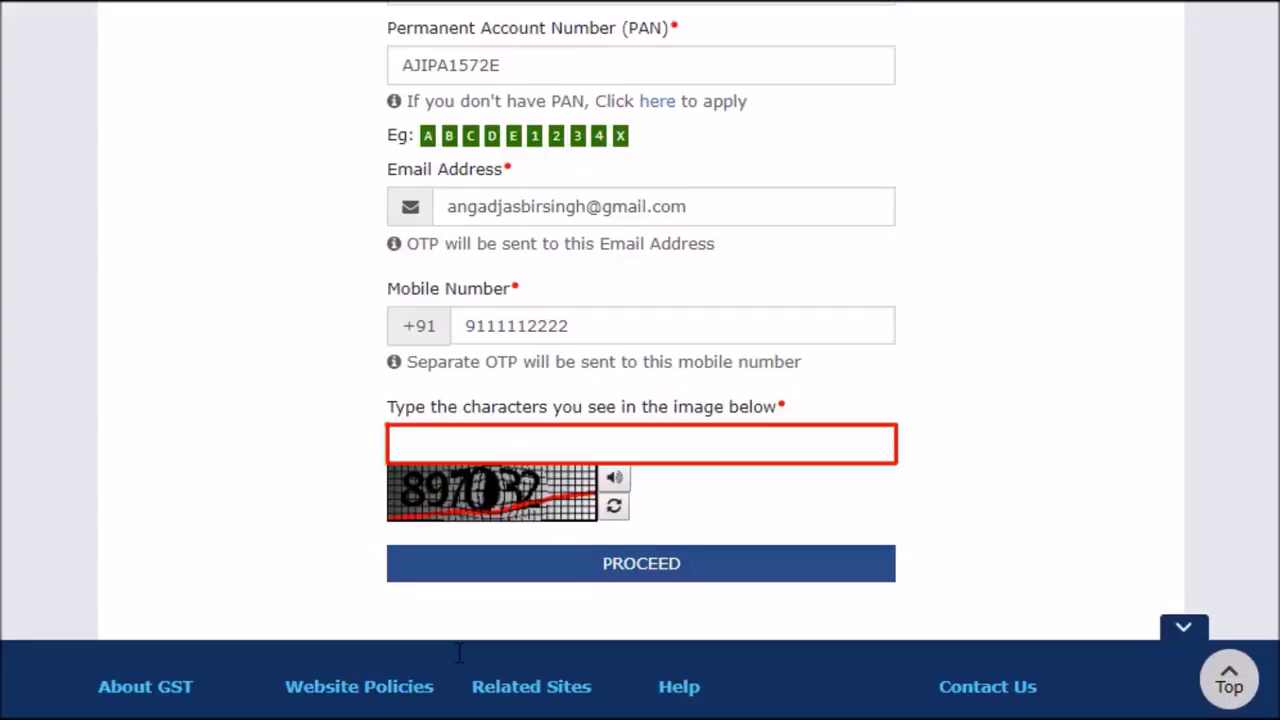
Enter the captcha characters and submit the details for OTP verification
{"action": "left_click", "coordinate": [395, 444]}
{"action": "type", "text": "8"}
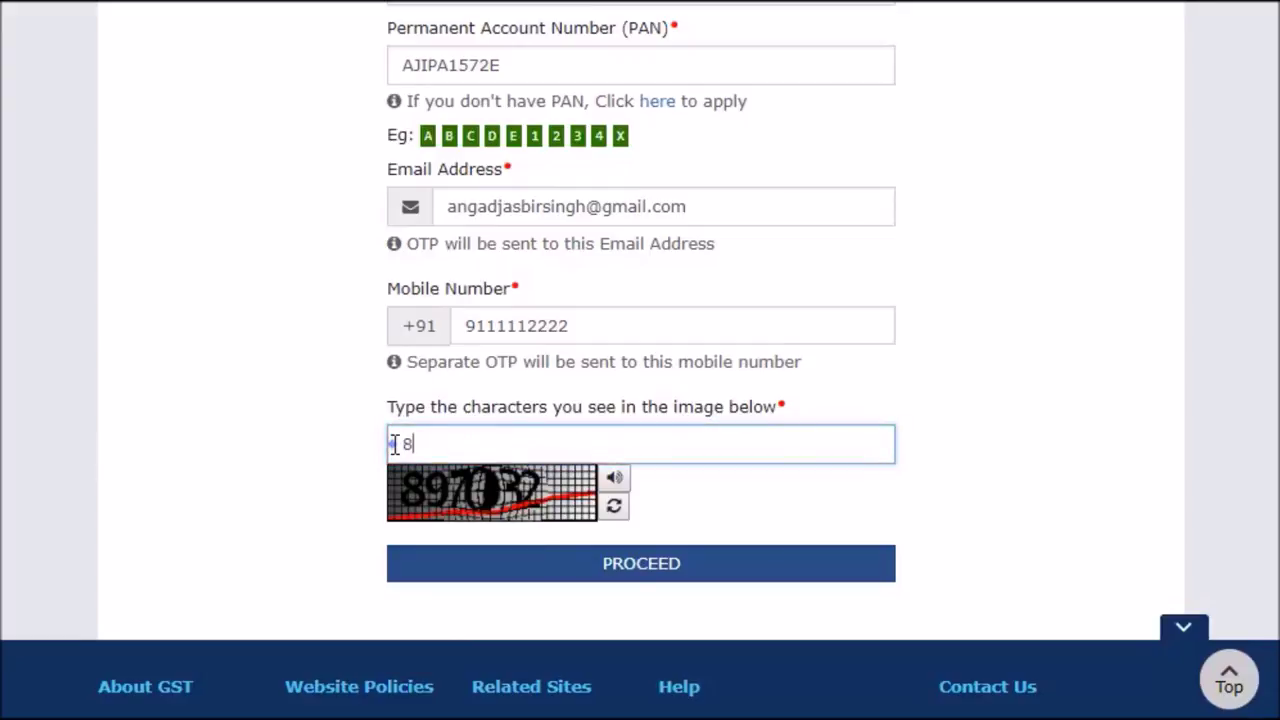
{"action": "type", "text": "97032"}
{"action": "left_click", "coordinate": [400, 465]}
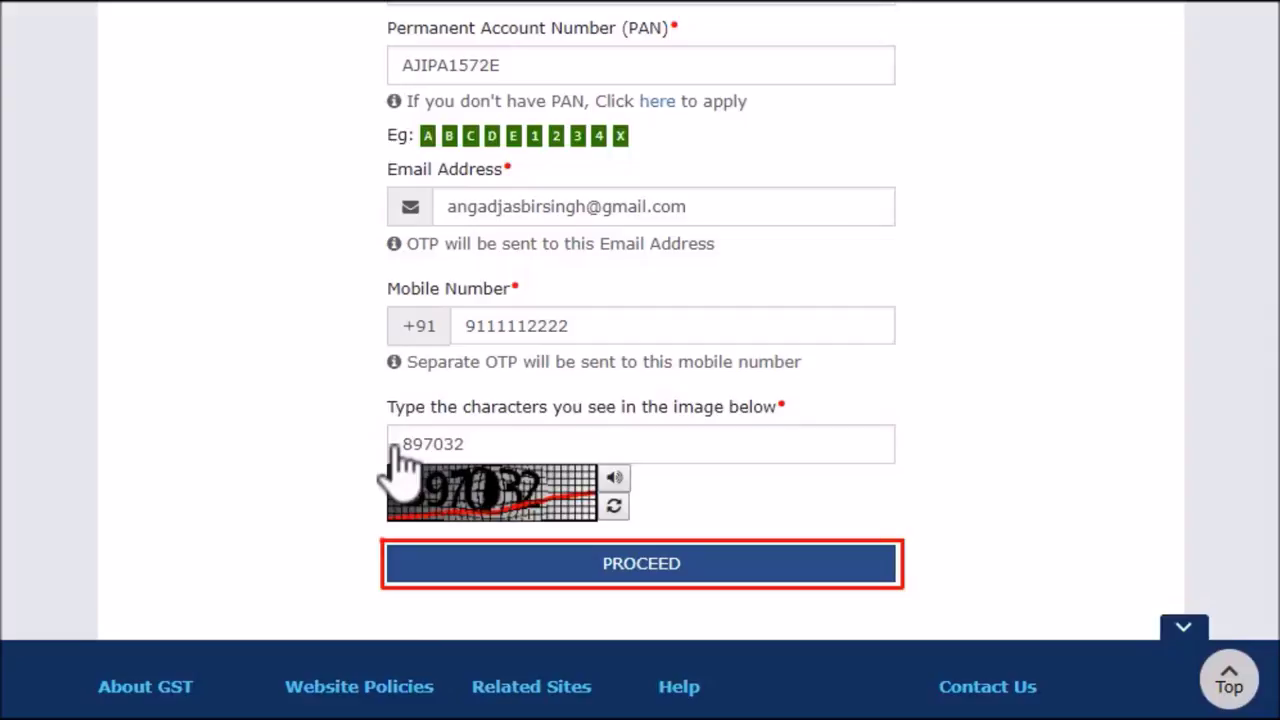
{"action": "left_click", "coordinate": [743, 557]}
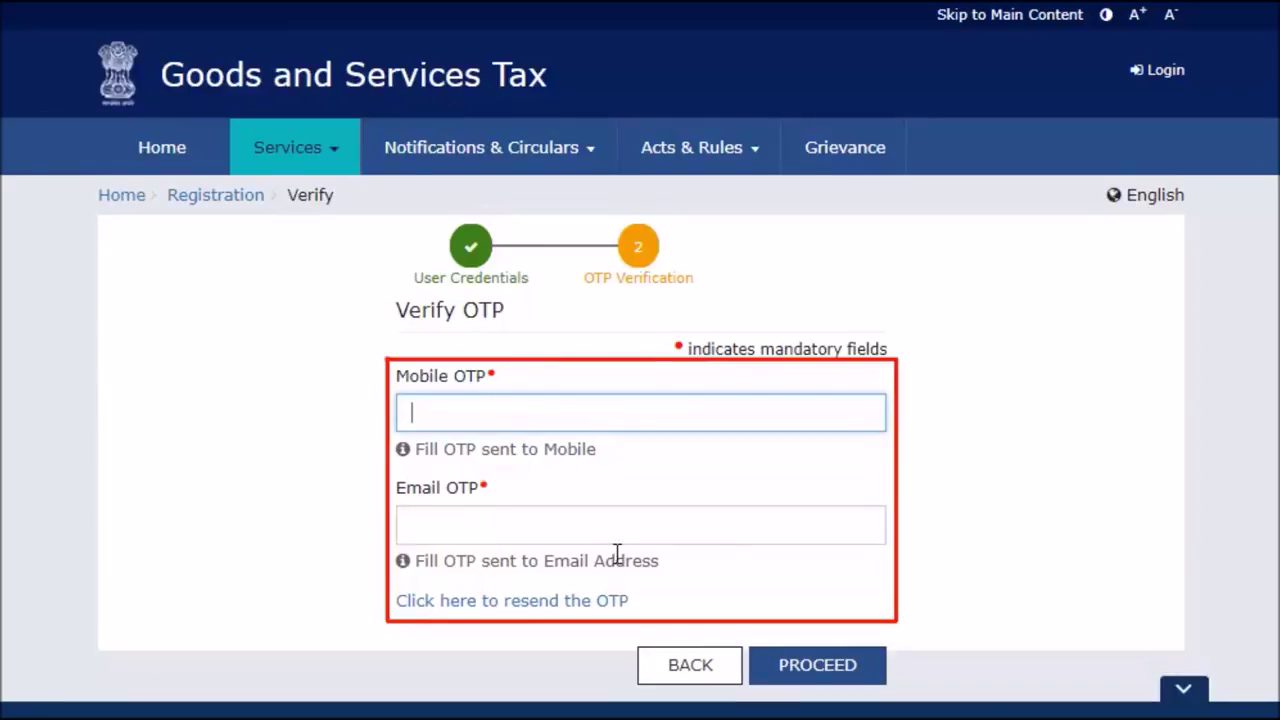
Enter the mobile and e-mail OTPs and submit them to generate the Temporary Reference Number
{"action": "left_click", "coordinate": [402, 413]}
{"action": "type", "text": "123456"}
{"action": "key", "text": "Tab"}
{"action": "type", "text": "123456"}
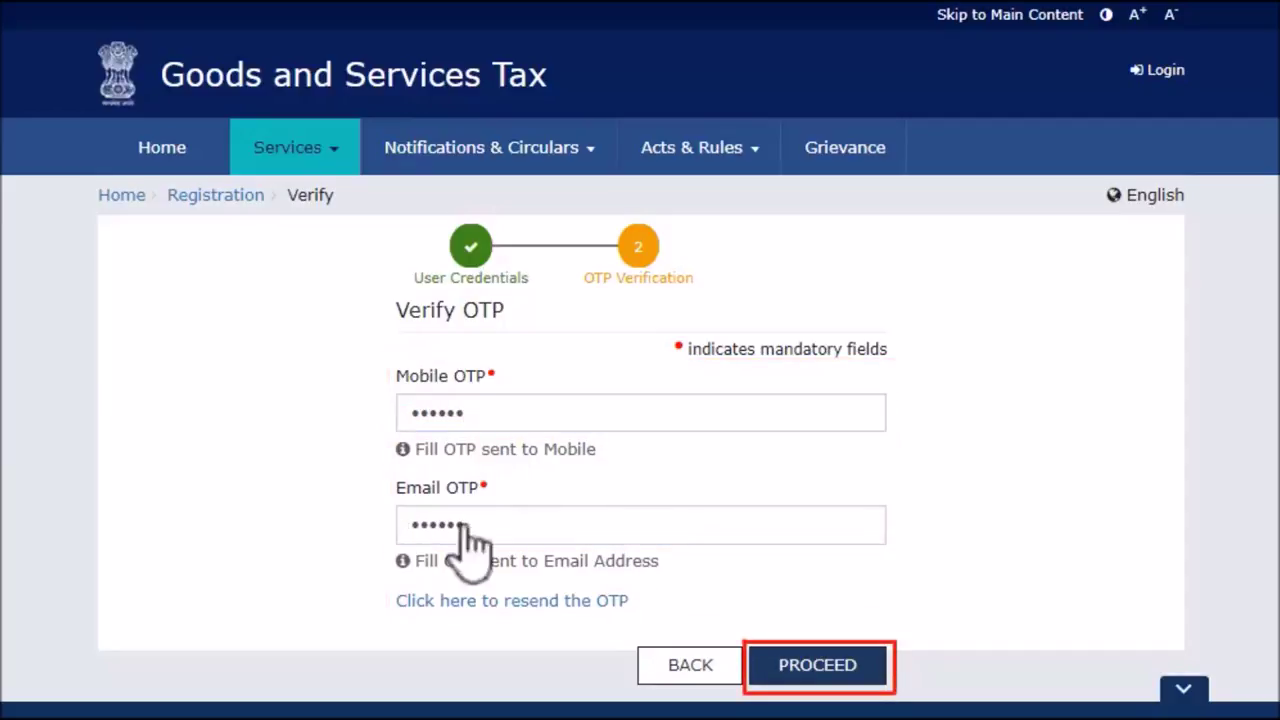
{"action": "left_click", "coordinate": [842, 667]}
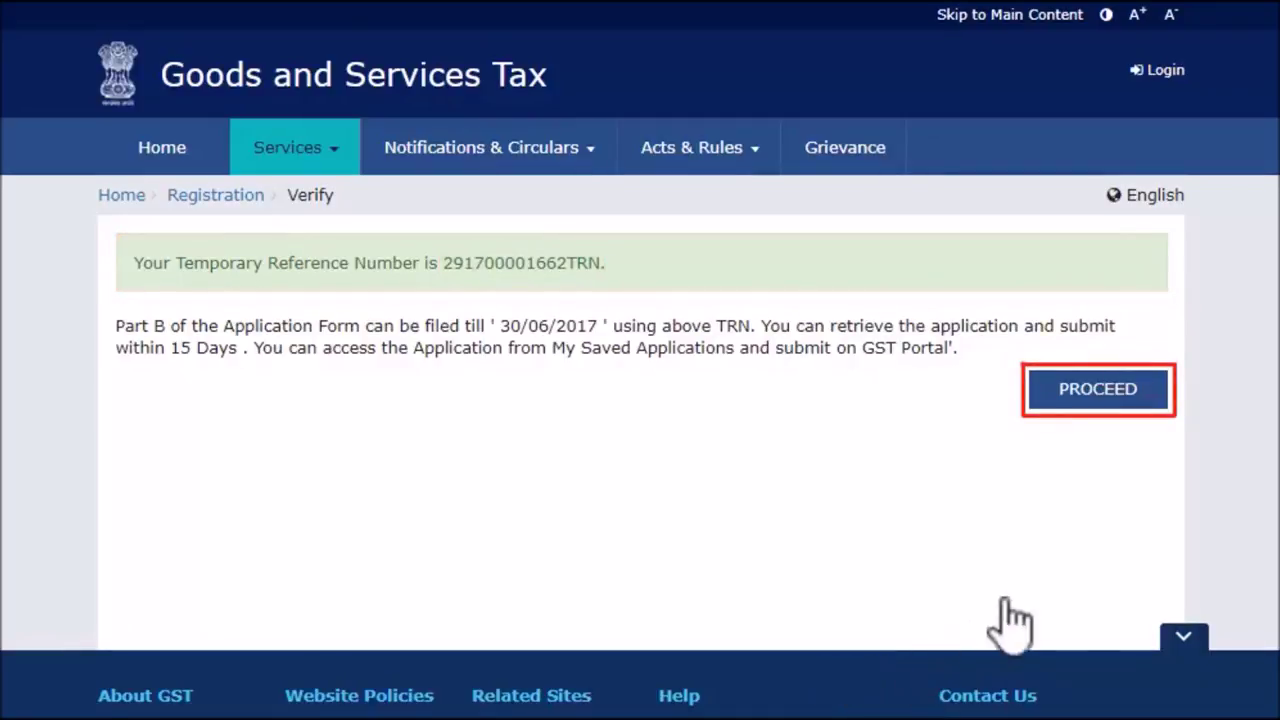
Log in with the pasted Temporary Reference Number and captcha to request an OTP
{"action": "left_click", "coordinate": [1070, 392]}
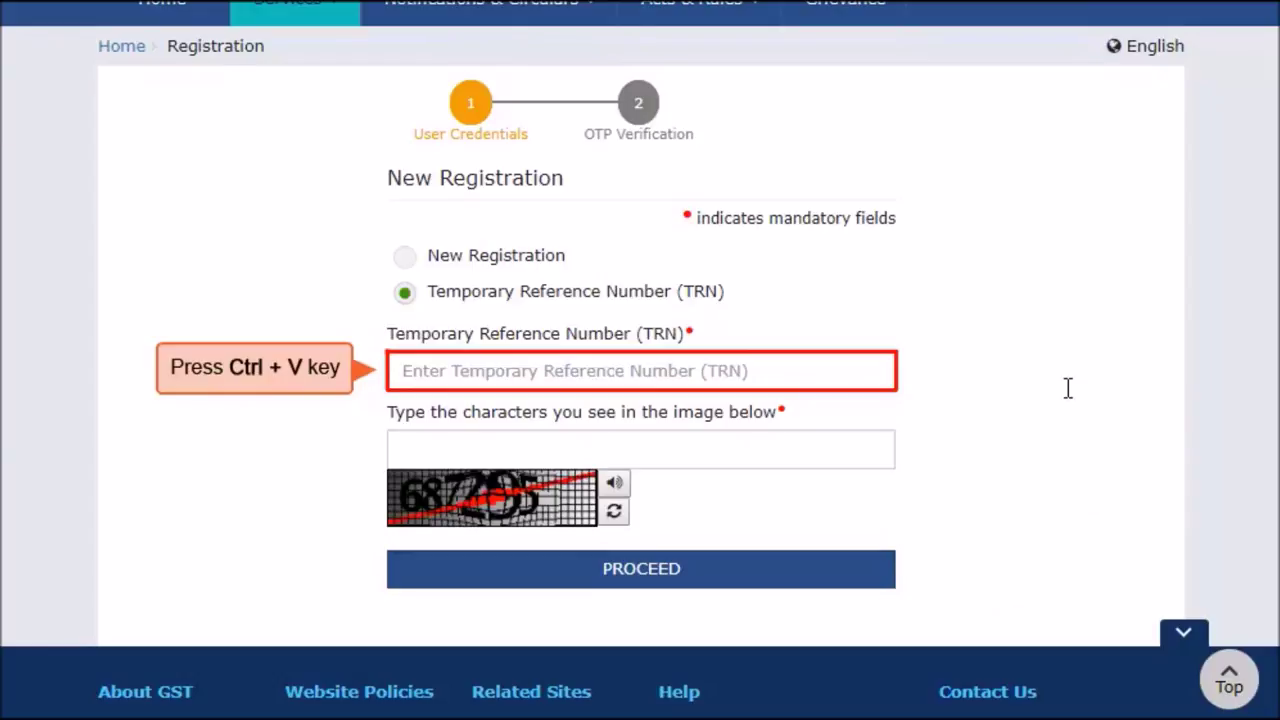
{"action": "left_click", "coordinate": [397, 371]}
{"action": "key", "text": "ctrl+v"}
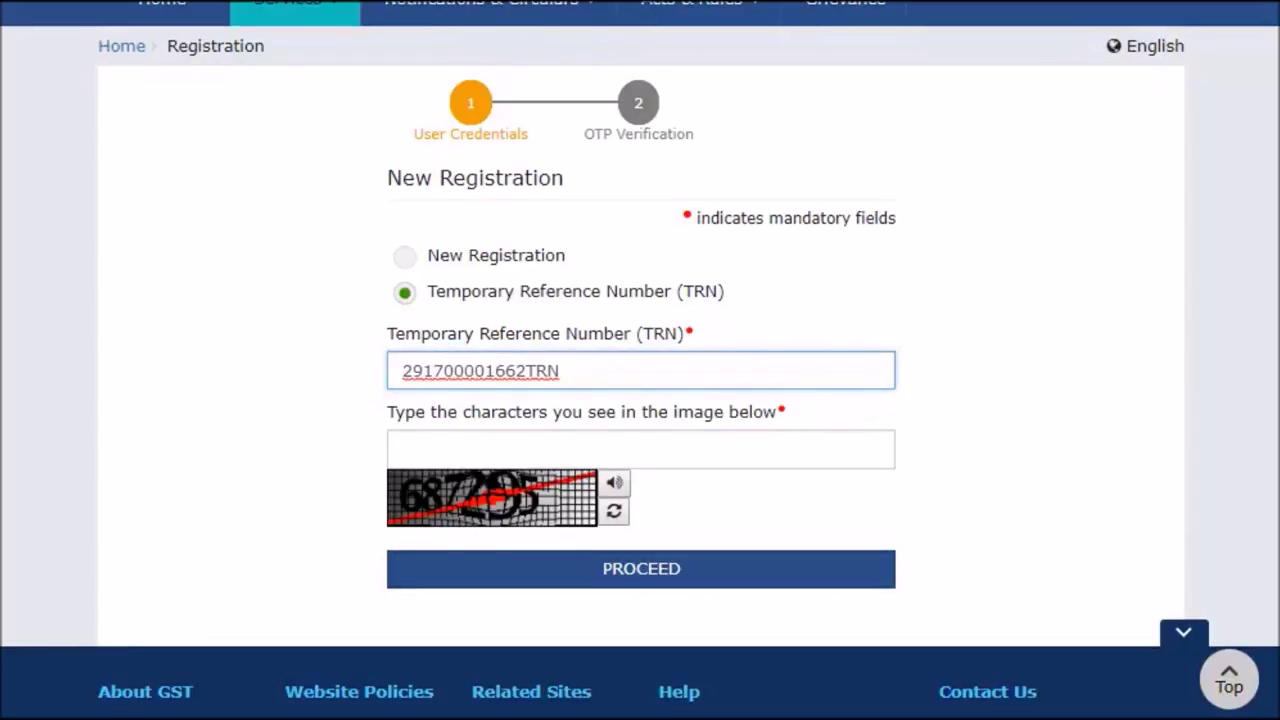
{"action": "key", "text": "Tab"}
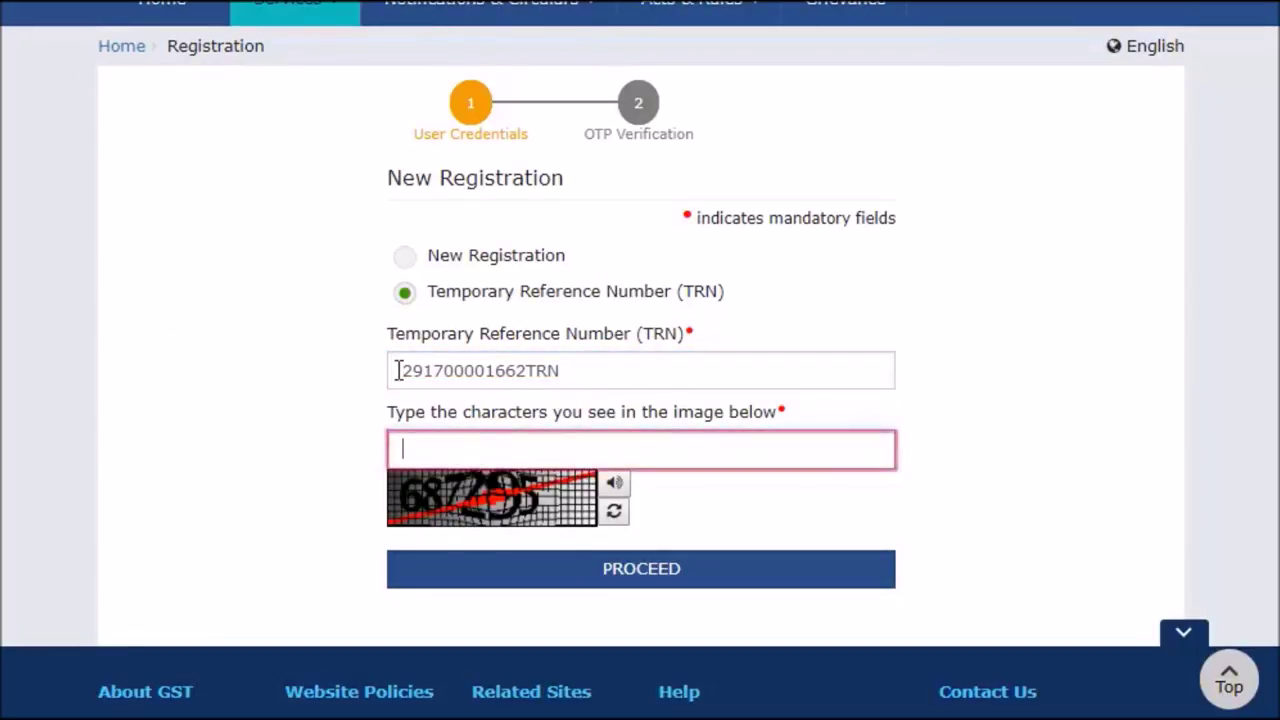
{"action": "left_click", "coordinate": [394, 448]}
{"action": "type", "text": "687295"}
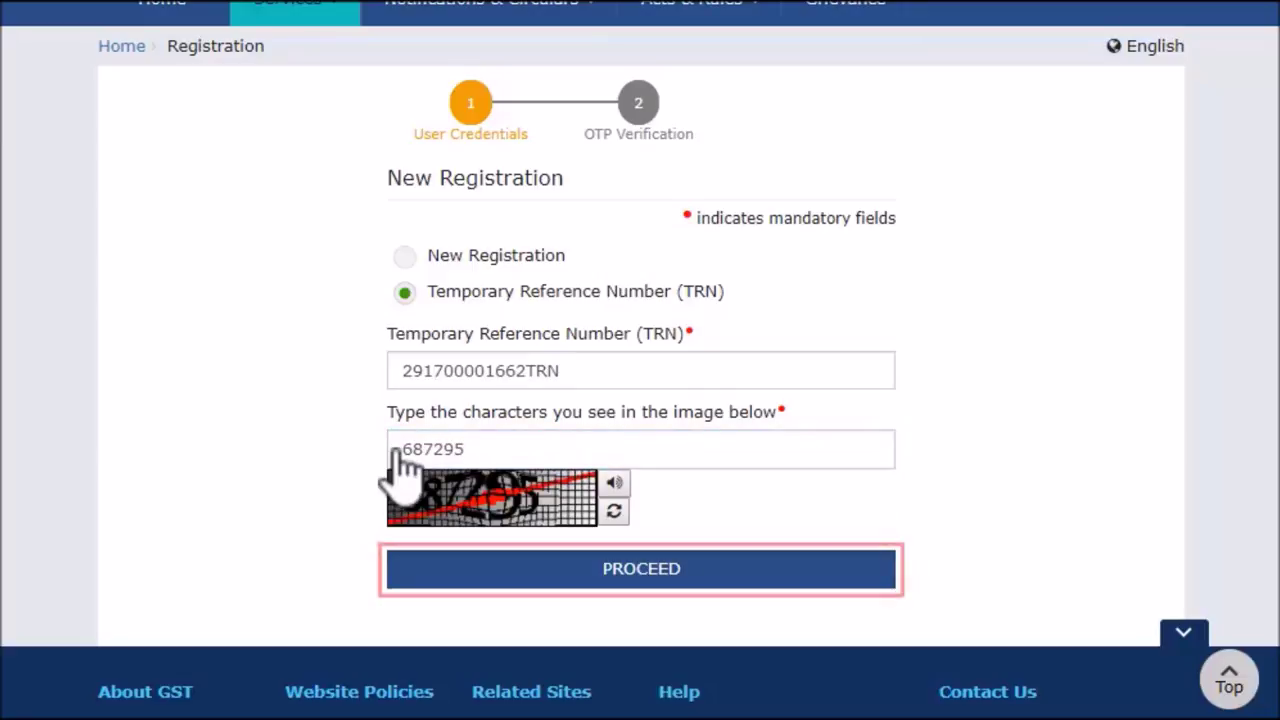
{"action": "left_click", "coordinate": [660, 568]}
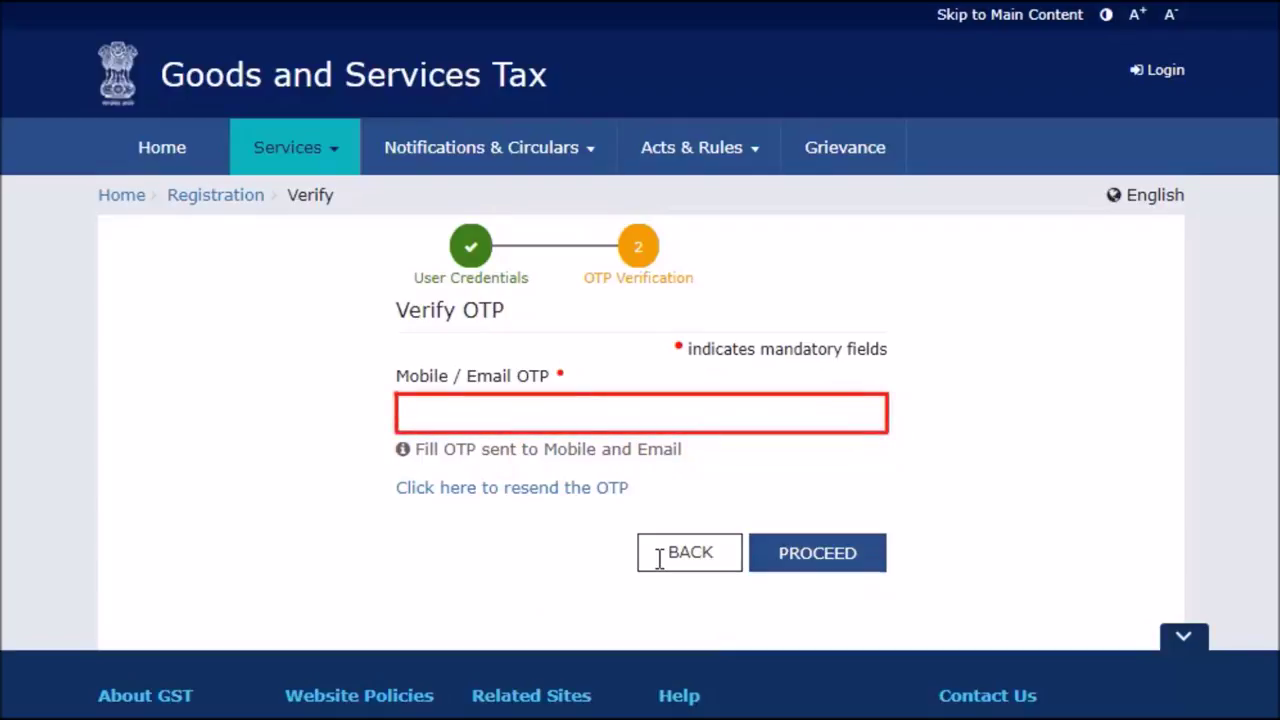
Enter the received OTP and submit it to reach the dashboard
{"action": "left_click", "coordinate": [403, 414]}
{"action": "type", "text": "123456"}
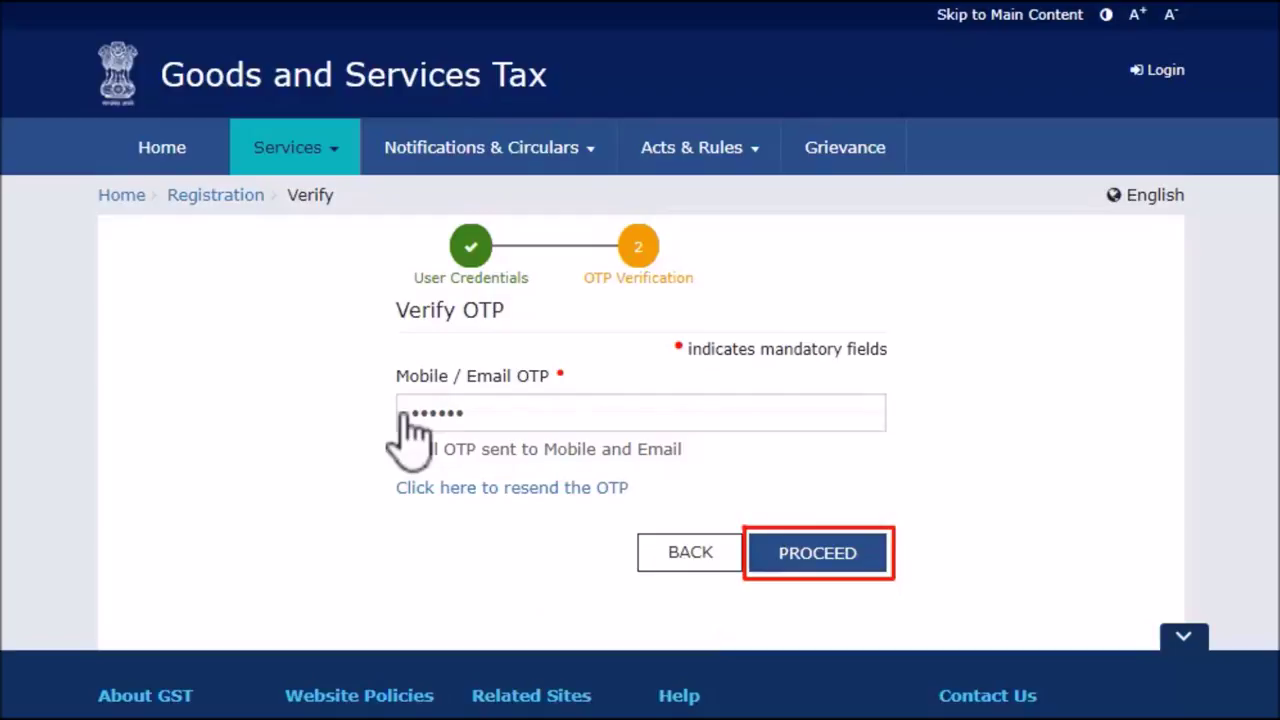
{"action": "left_click", "coordinate": [849, 556]}
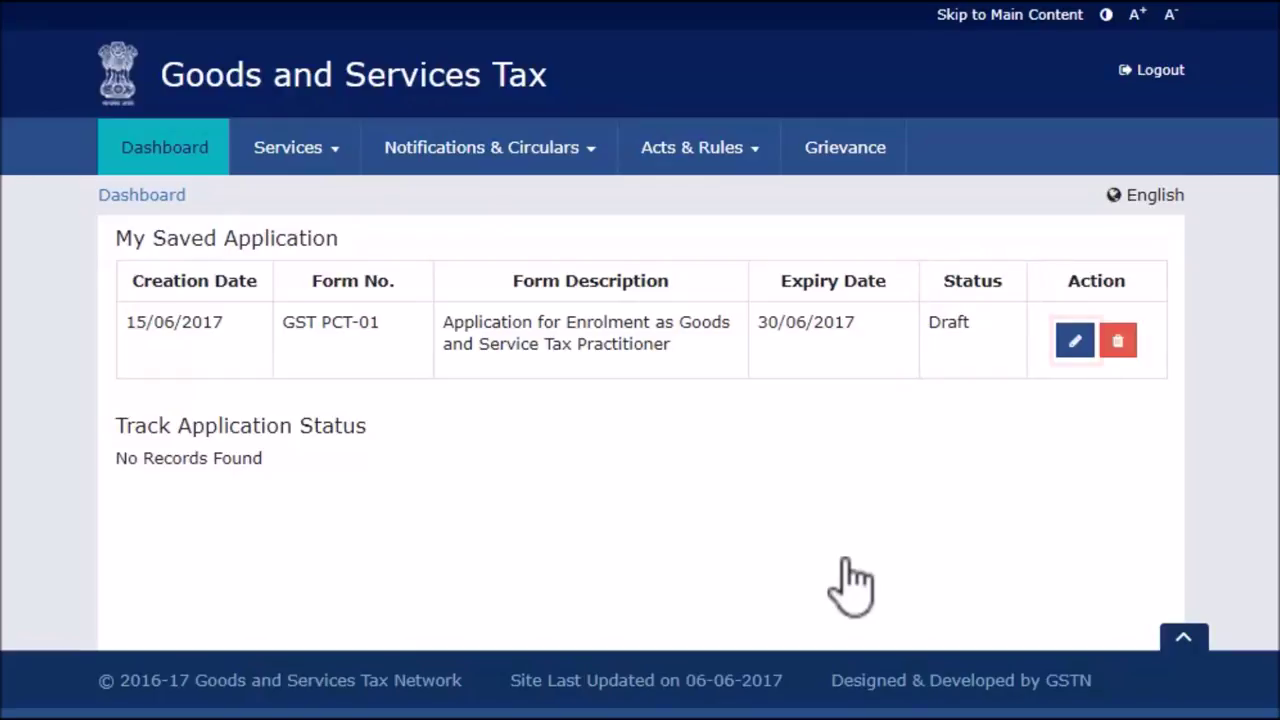
Open the draft and enrol with Centre as Chartered Accountant holding COP, Associate, with membership number
{"action": "left_click", "coordinate": [1075, 341]}
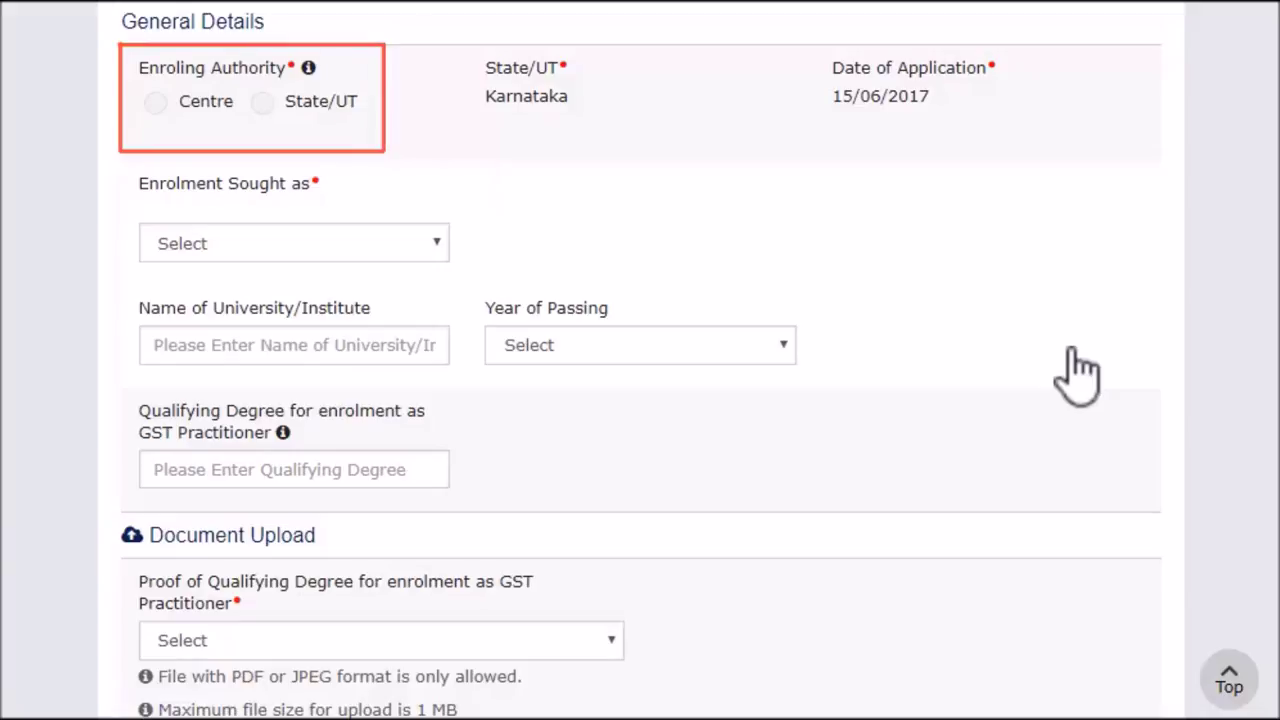
{"action": "left_click", "coordinate": [156, 103]}
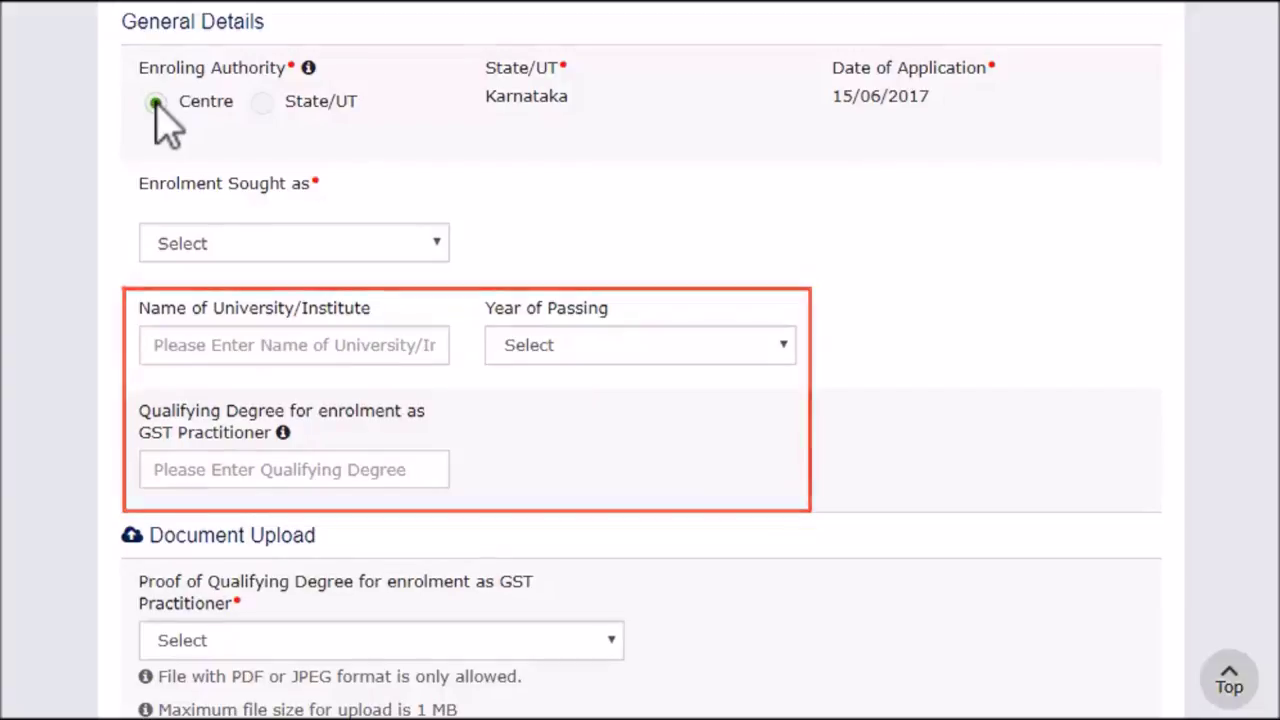
{"action": "left_click", "coordinate": [437, 243]}
{"action": "left_click", "coordinate": [463, 300]}
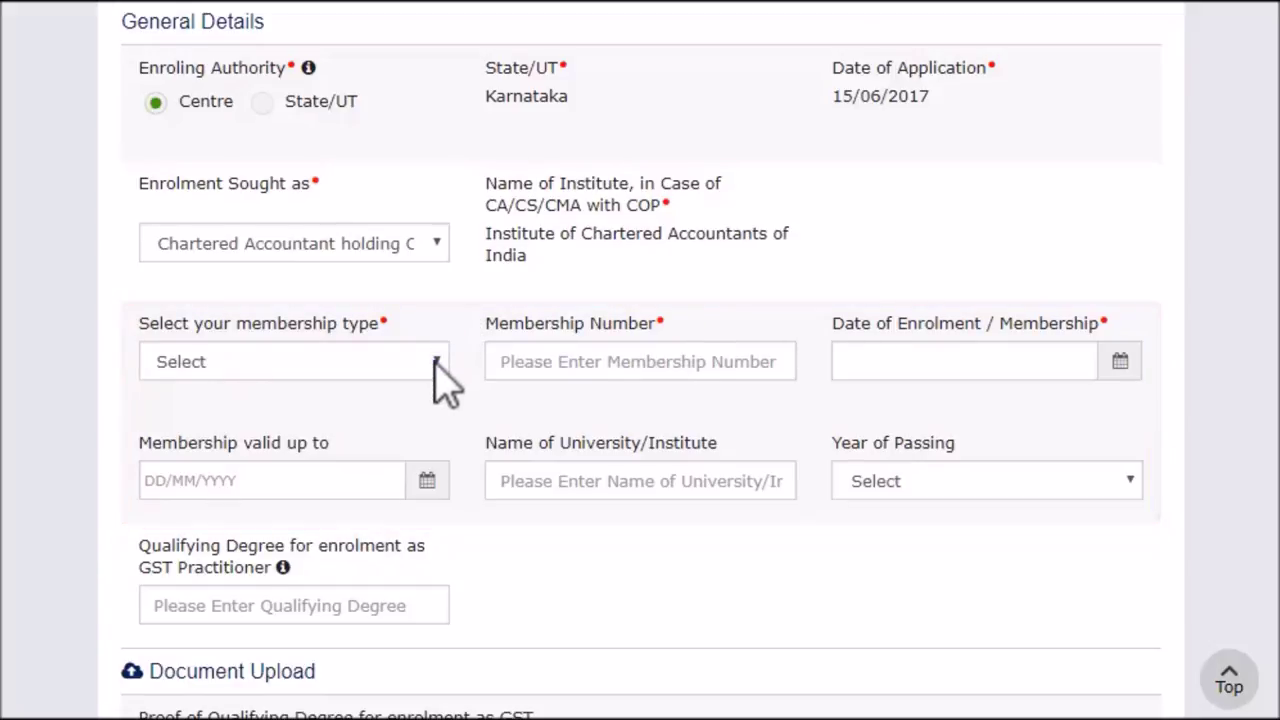
{"action": "left_click", "coordinate": [436, 362]}
{"action": "key", "text": "Tab"}
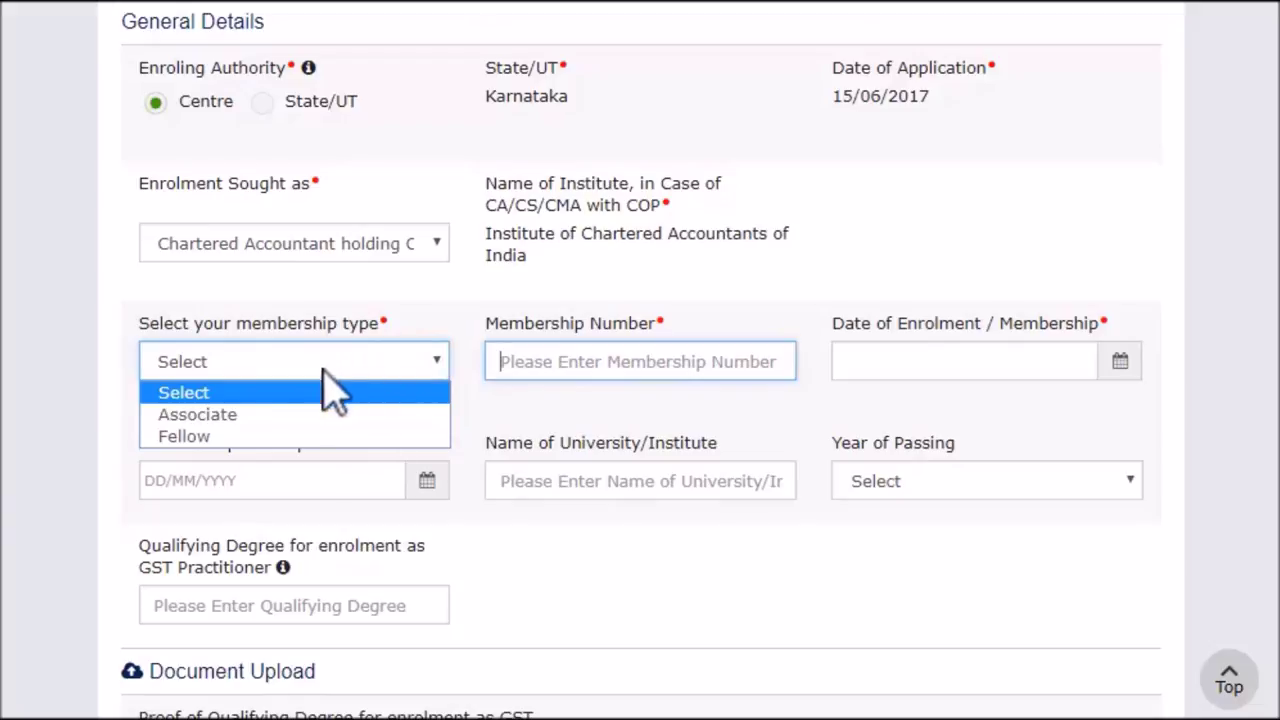
{"action": "left_click", "coordinate": [255, 418]}
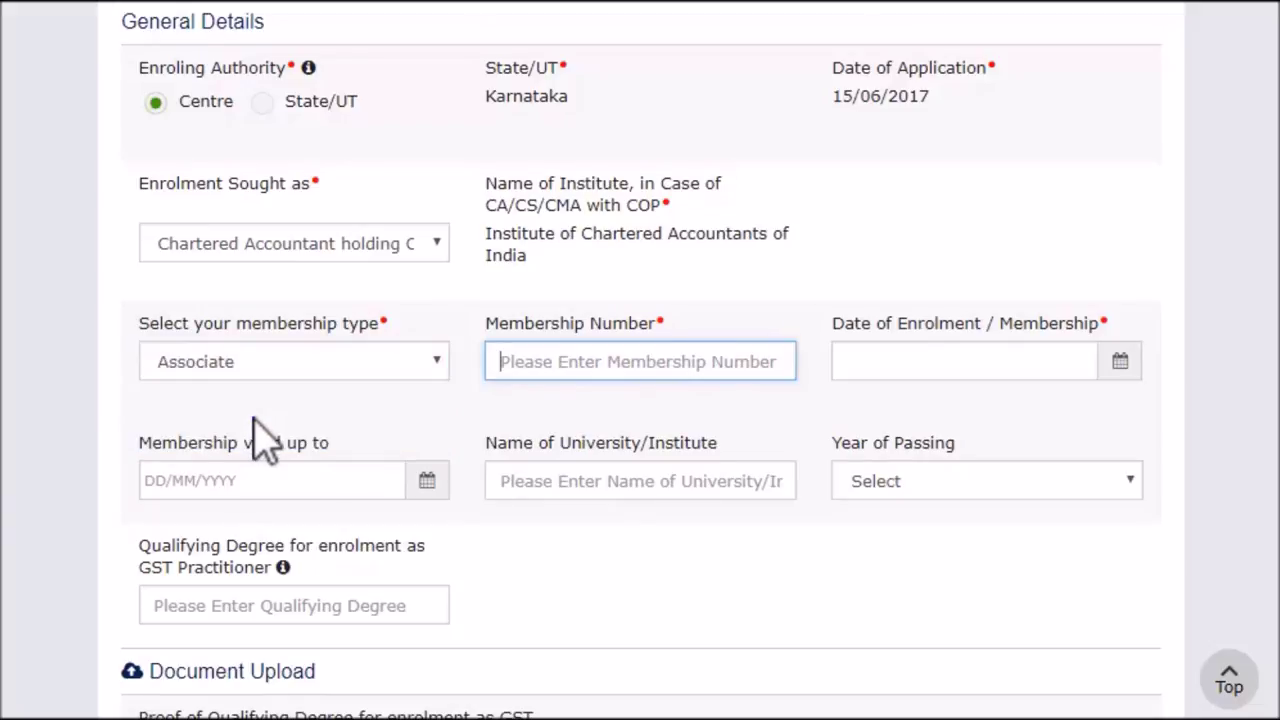
{"action": "type", "text": "111222"}
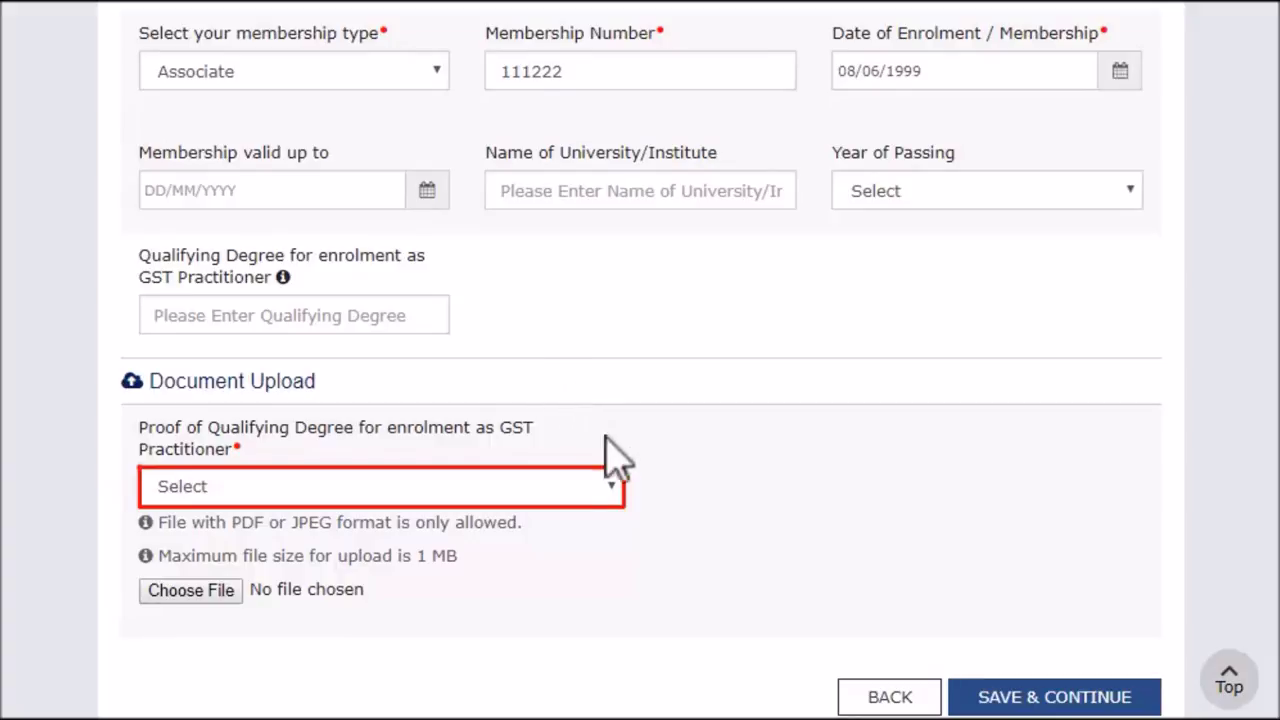
Upload the Qualifying Degree JPEG as proof and save General Details
{"action": "left_click", "coordinate": [612, 487]}
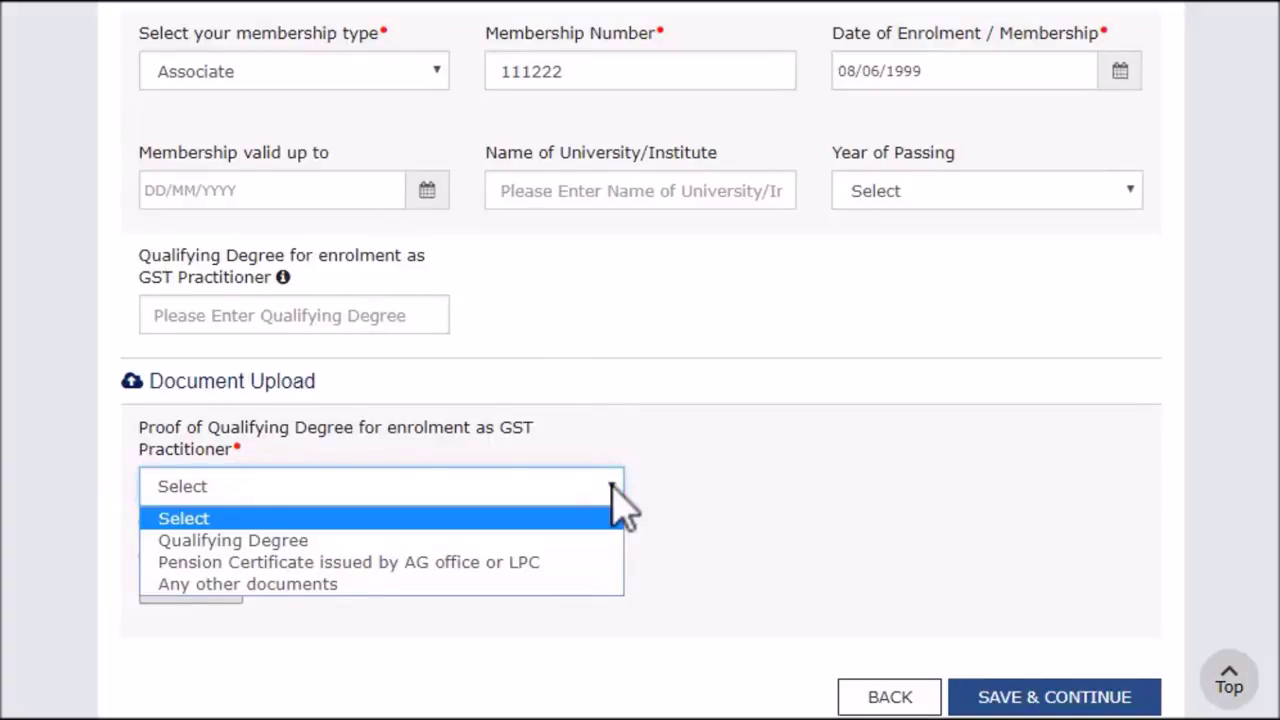
{"action": "left_click", "coordinate": [318, 541]}
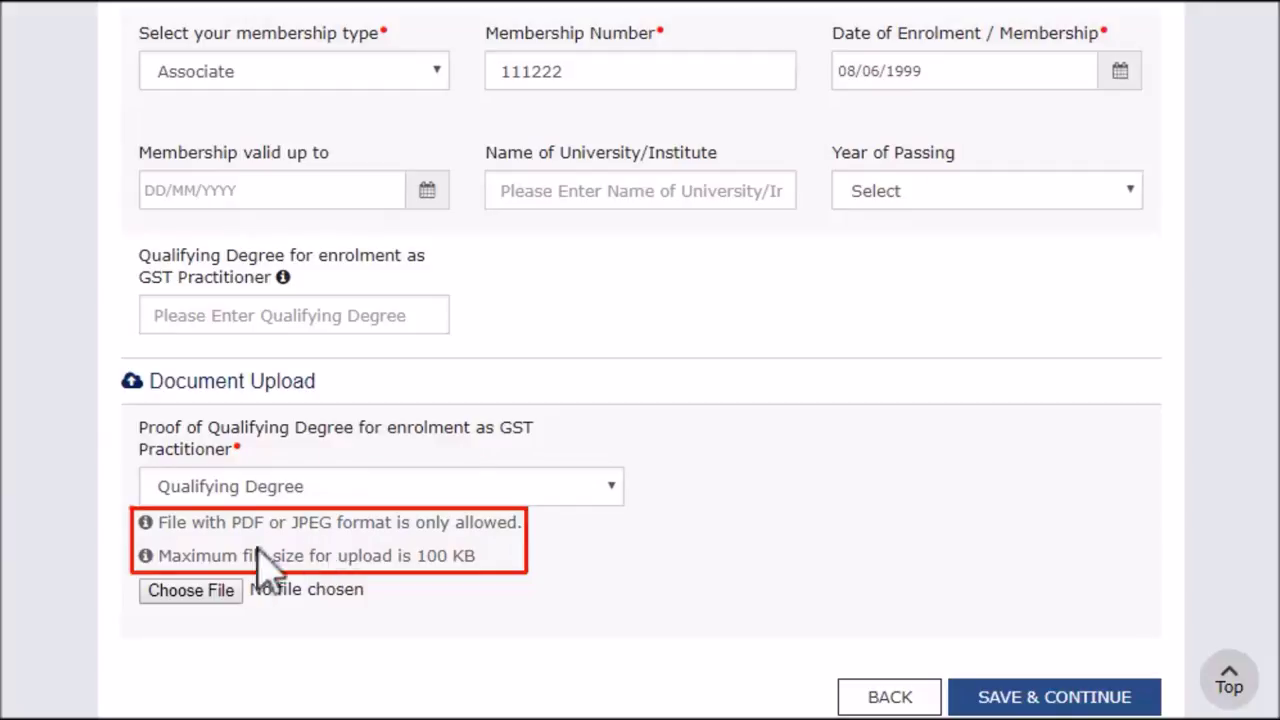
{"action": "left_click", "coordinate": [229, 592]}
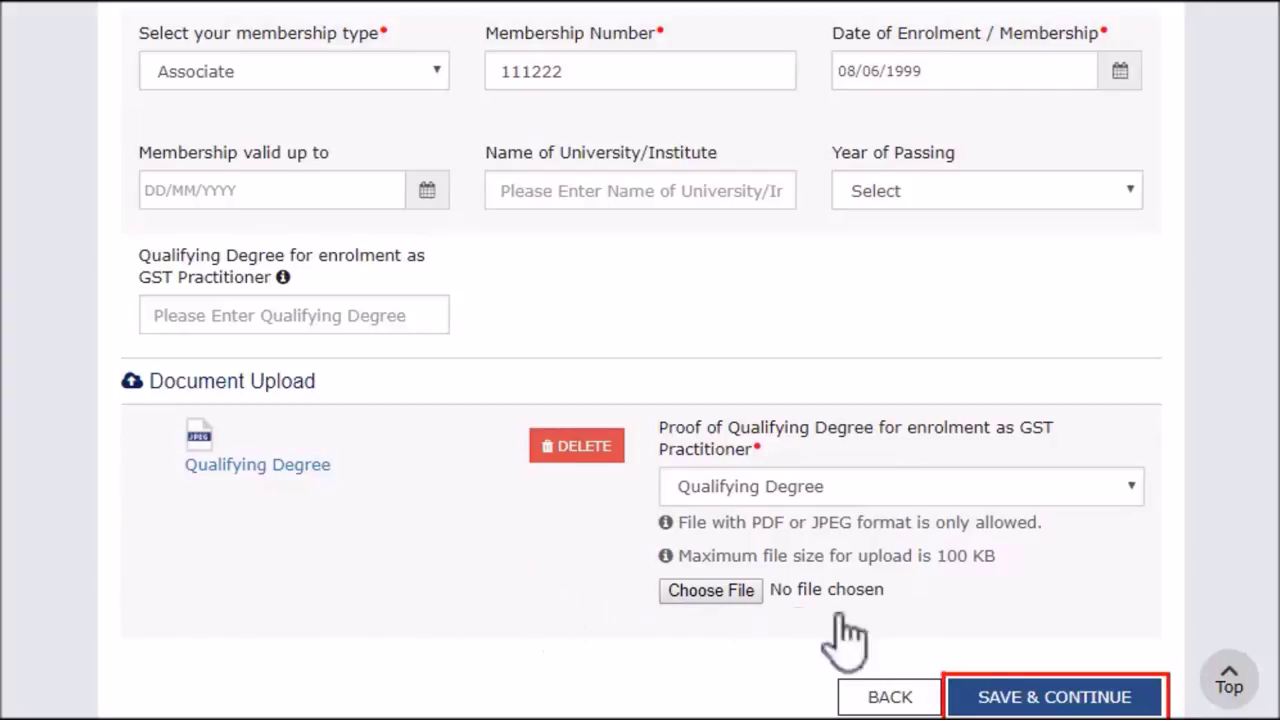
{"action": "left_click", "coordinate": [1023, 694]}
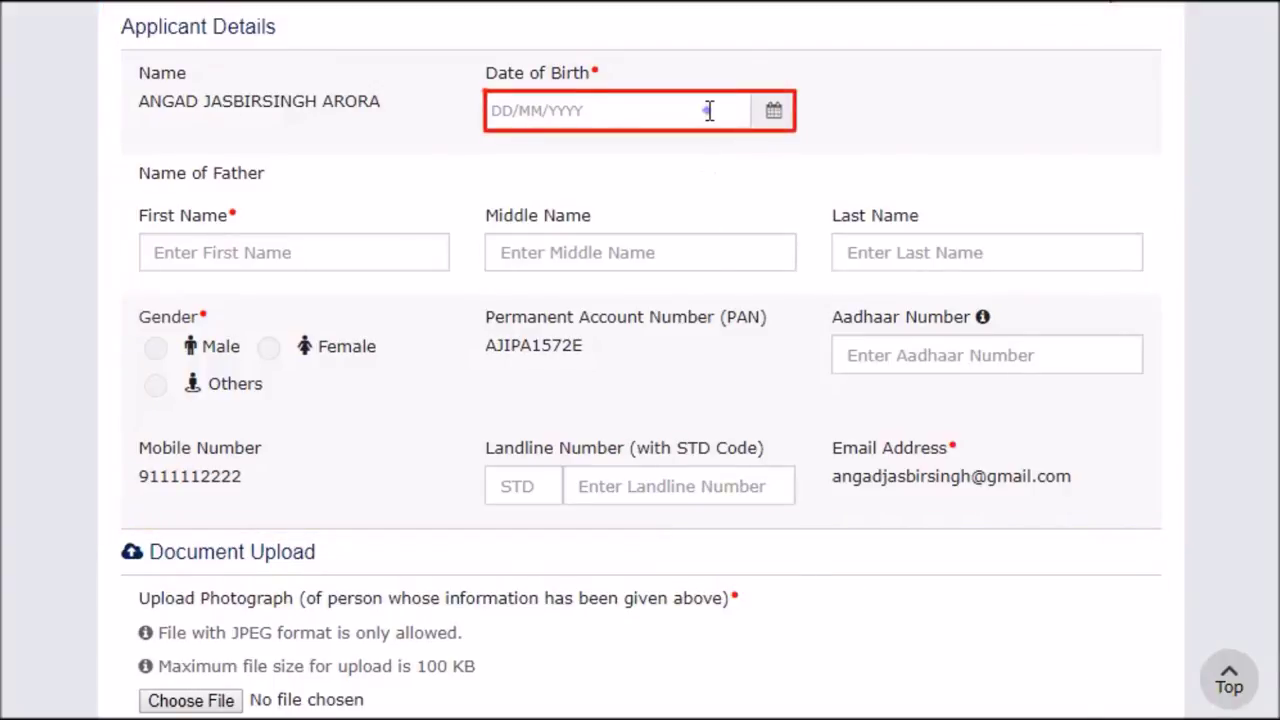
Enter the applicant's date of birth and the father's first, middle and last name
{"action": "key", "text": "Tab"}
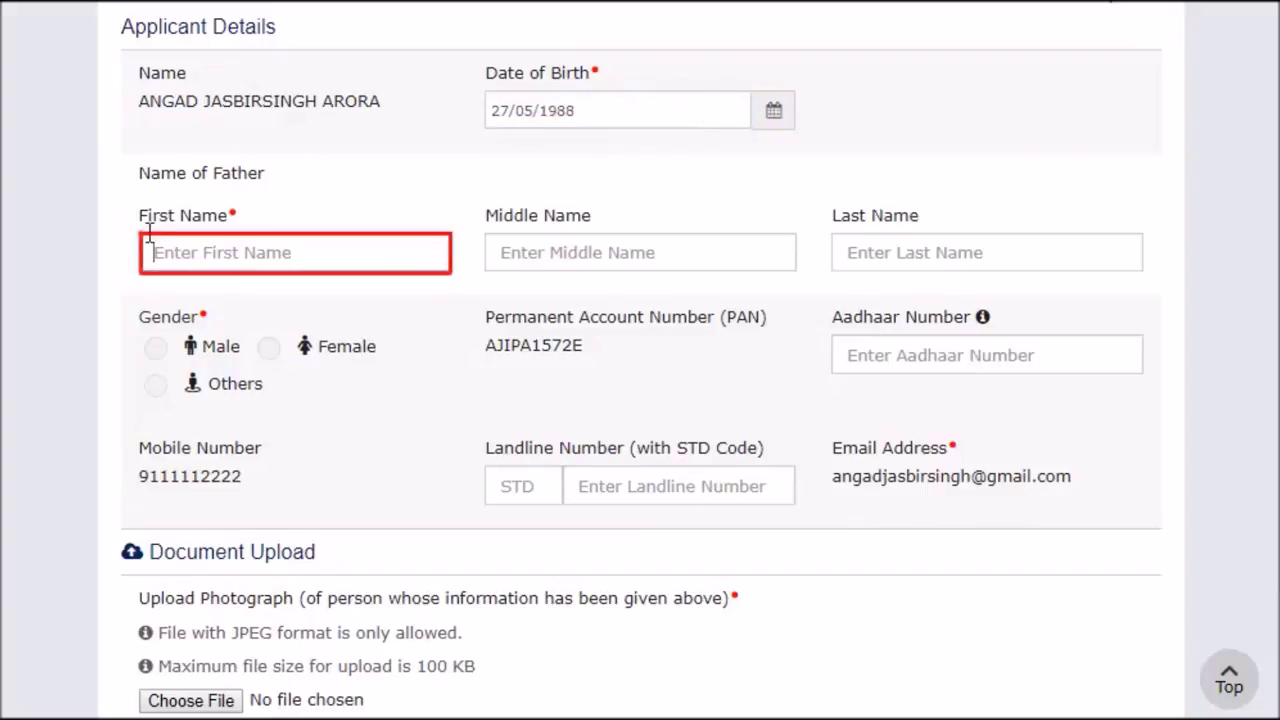
{"action": "key", "text": "Tab"}
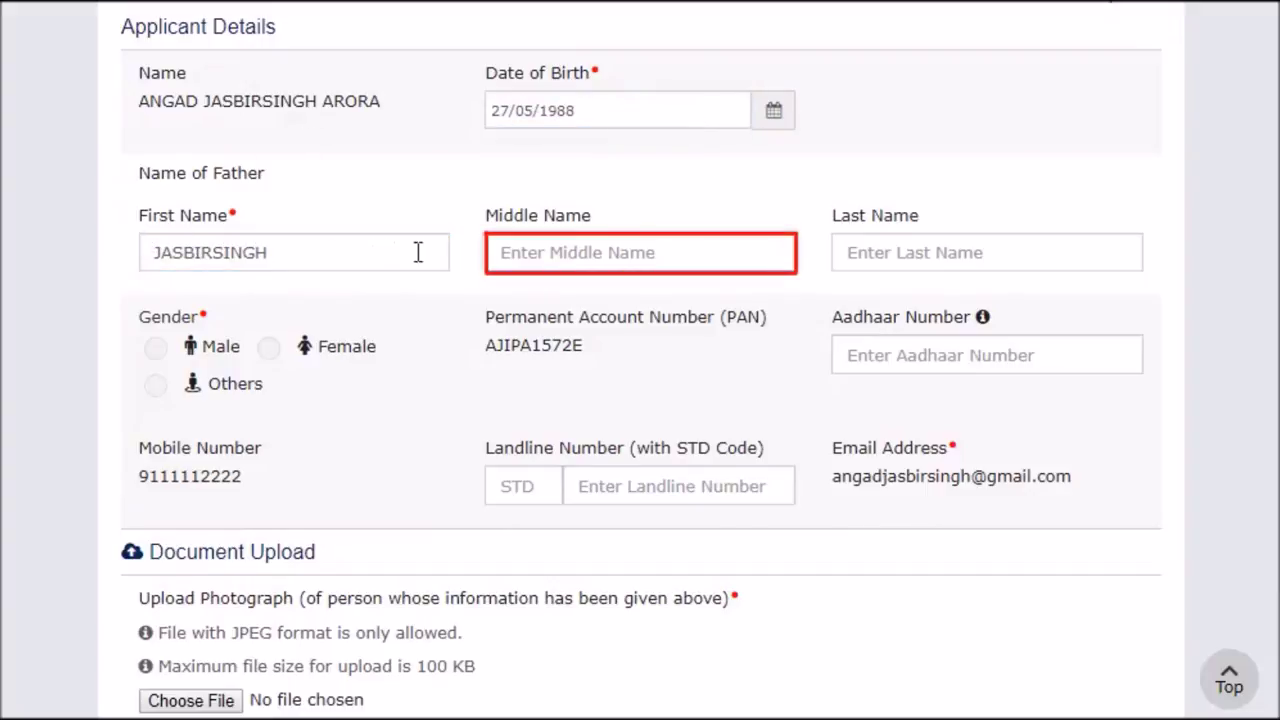
{"action": "key", "text": "Tab"}
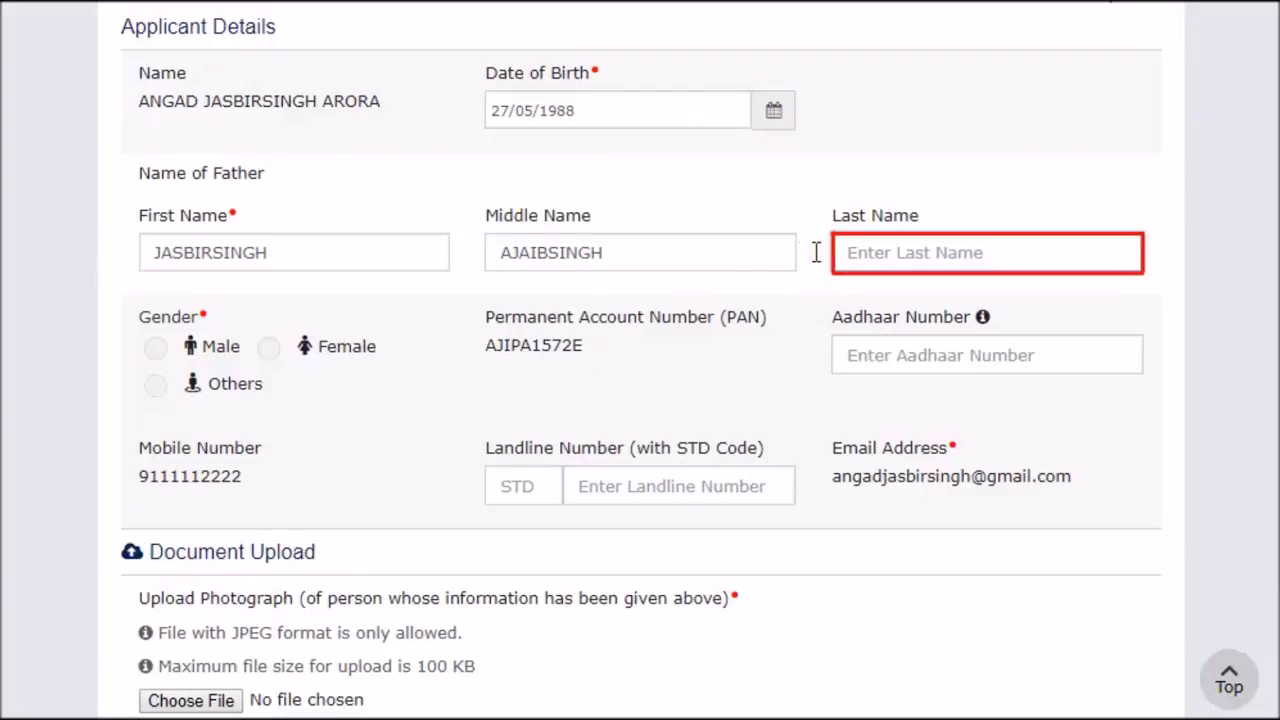
{"action": "key", "text": "Tab"}
Set gender to Male, upload the photograph and save Applicant Details
{"action": "left_click", "coordinate": [155, 347]}
{"action": "scroll", "coordinate": [160, 362], "scroll_direction": "down", "scroll_amount": 2}
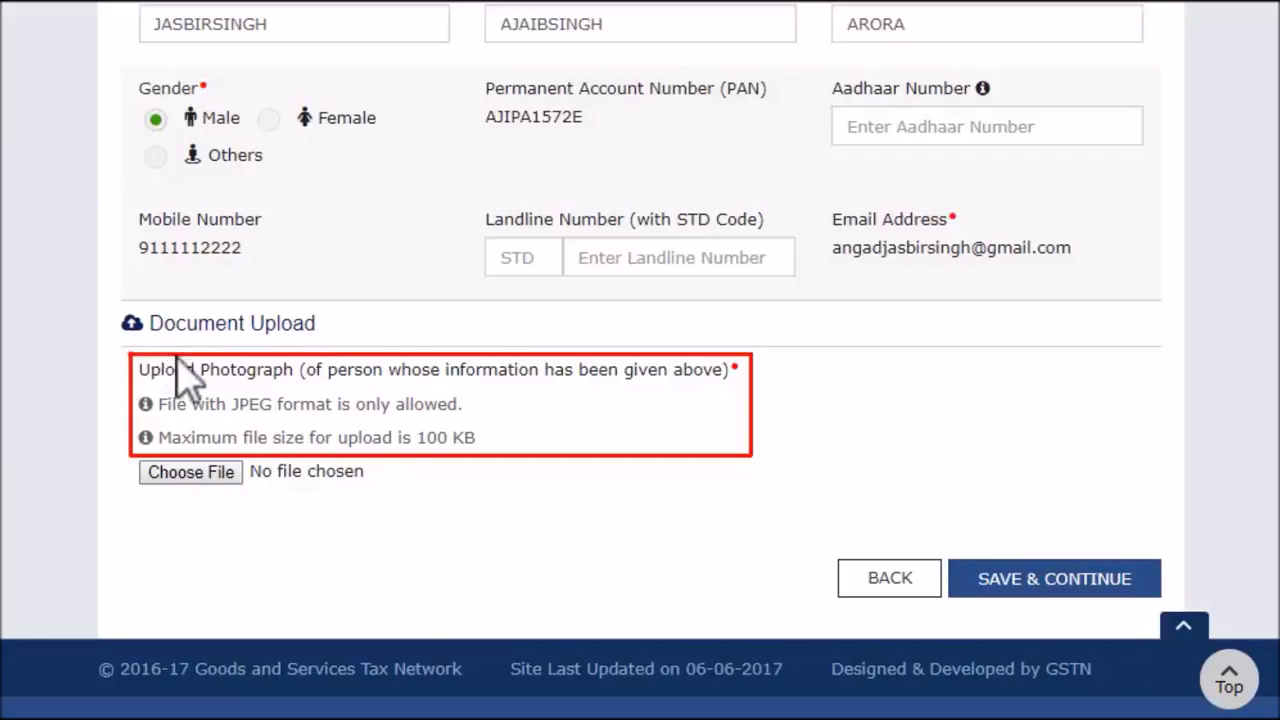
{"action": "left_click", "coordinate": [205, 478]}
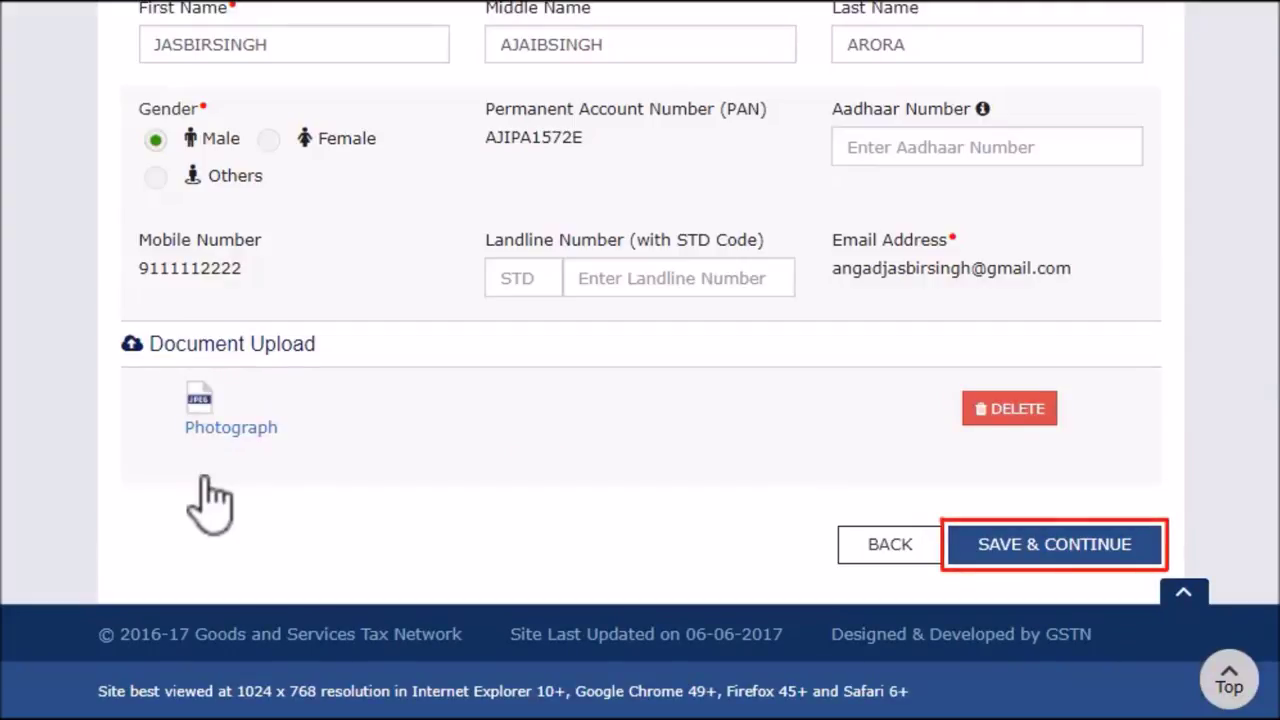
{"action": "left_click", "coordinate": [1054, 544]}
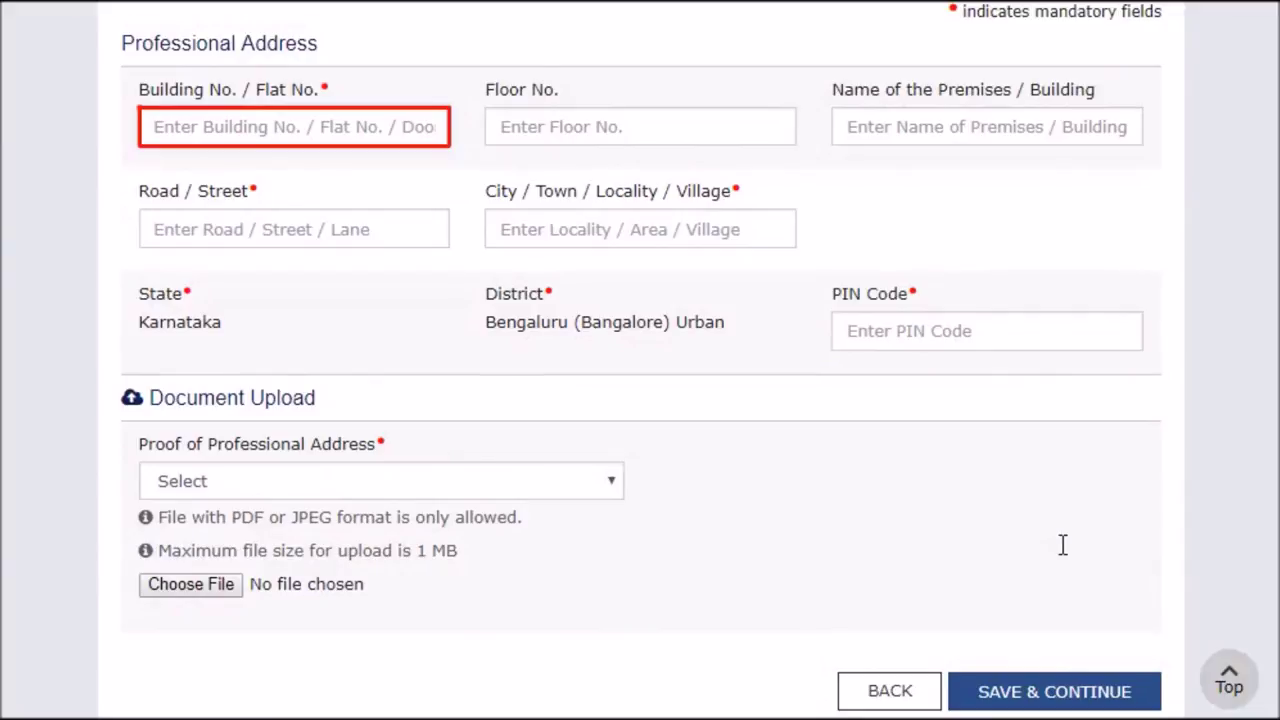
Enter the professional address: building number, road / street, city and PIN code
{"action": "left_click", "coordinate": [145, 126]}
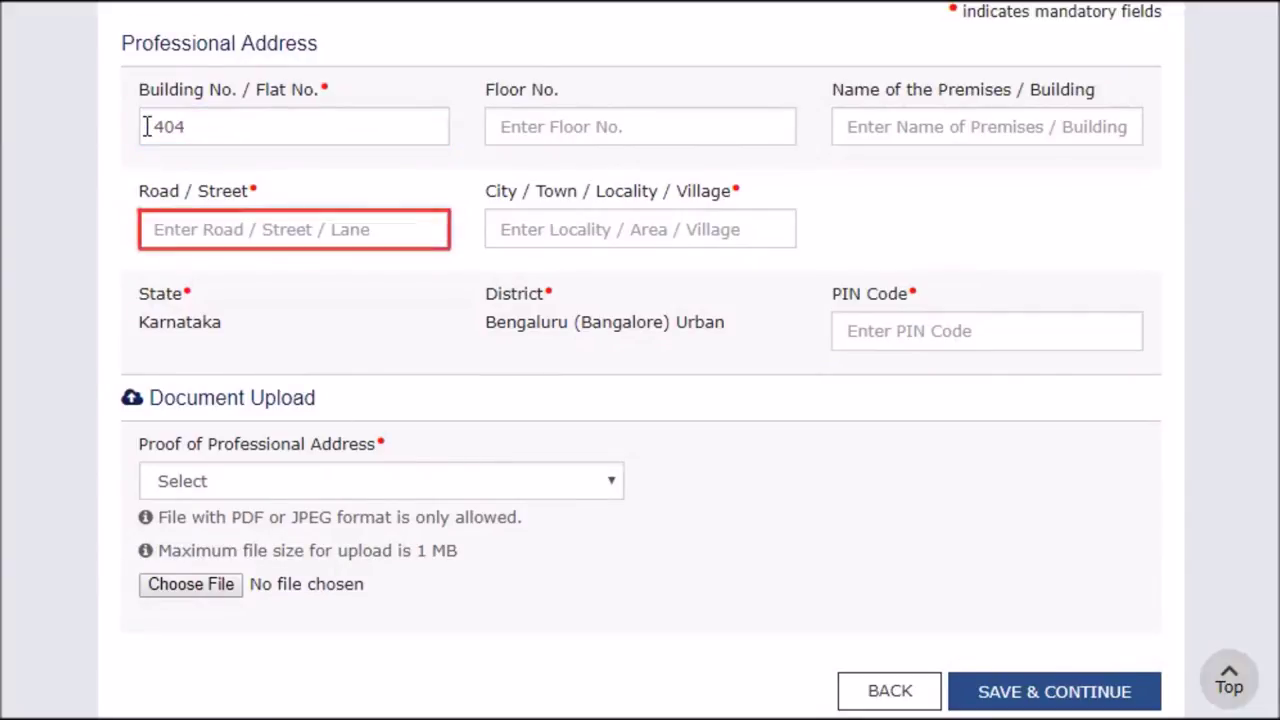
{"action": "left_click", "coordinate": [147, 229]}
{"action": "key", "text": "Tab"}
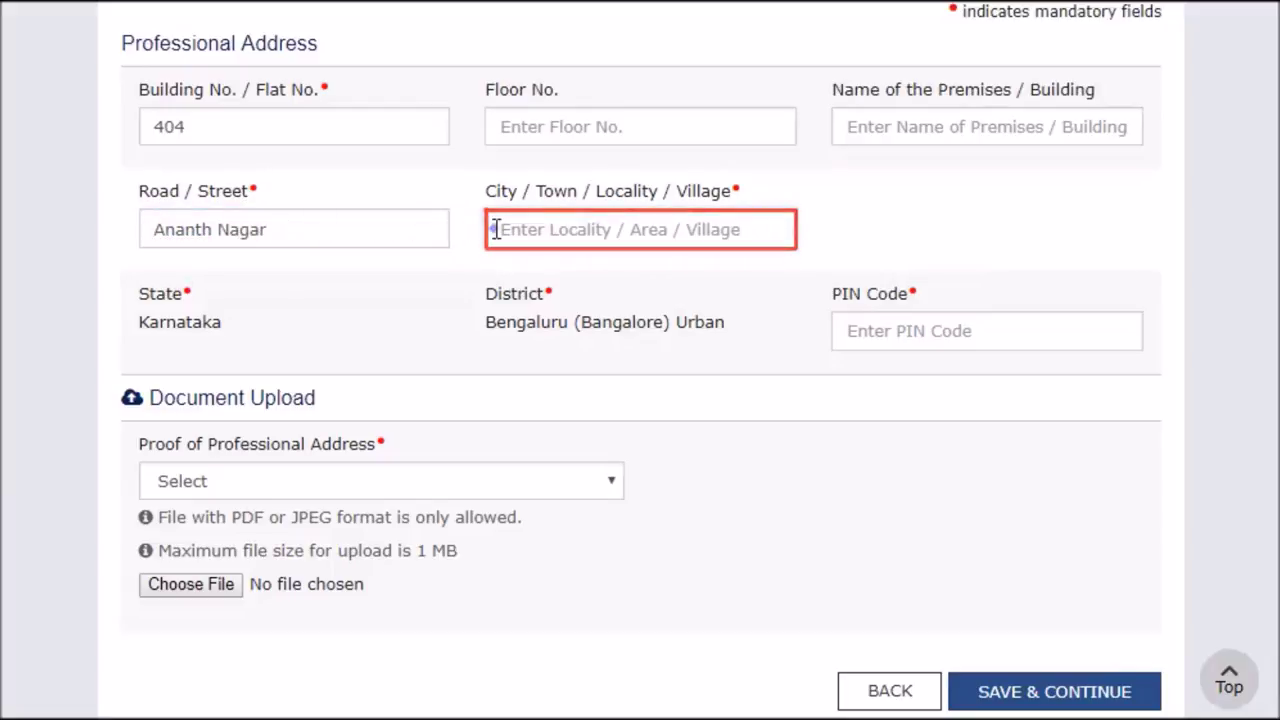
{"action": "left_click", "coordinate": [496, 229]}
{"action": "type", "text": "Bangalore"}
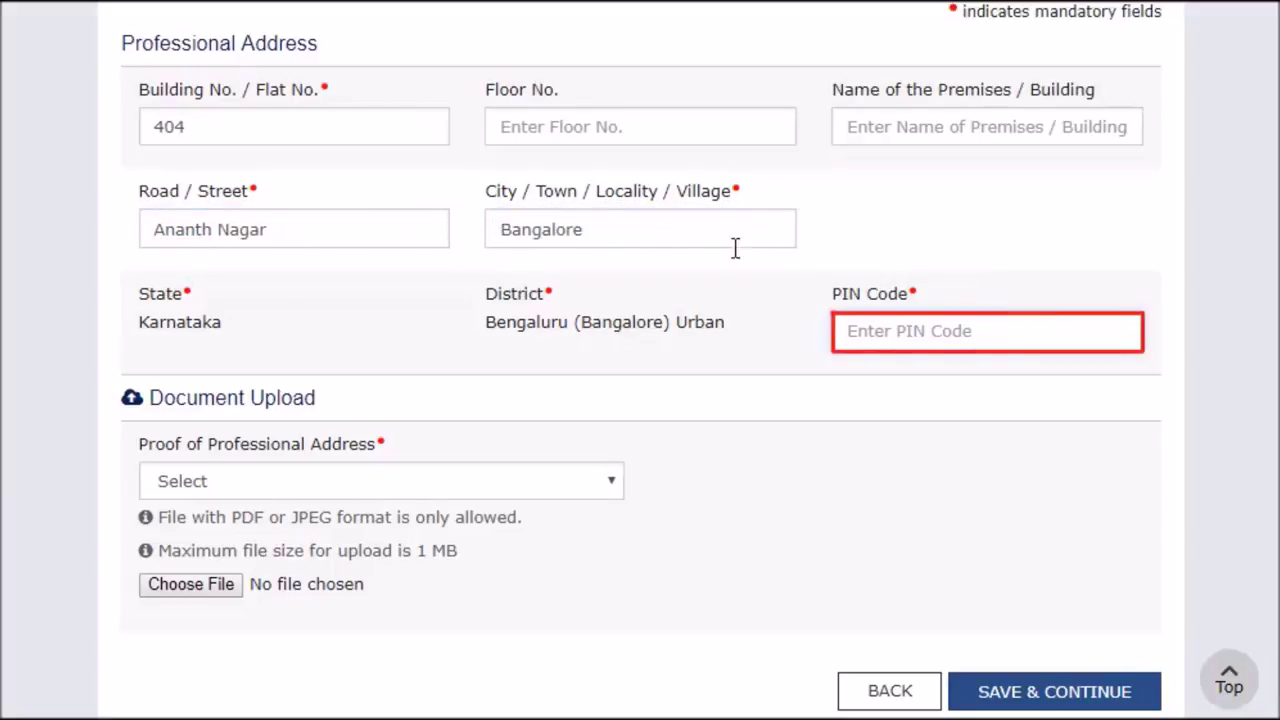
{"action": "left_click", "coordinate": [843, 331]}
{"action": "type", "text": "560100"}
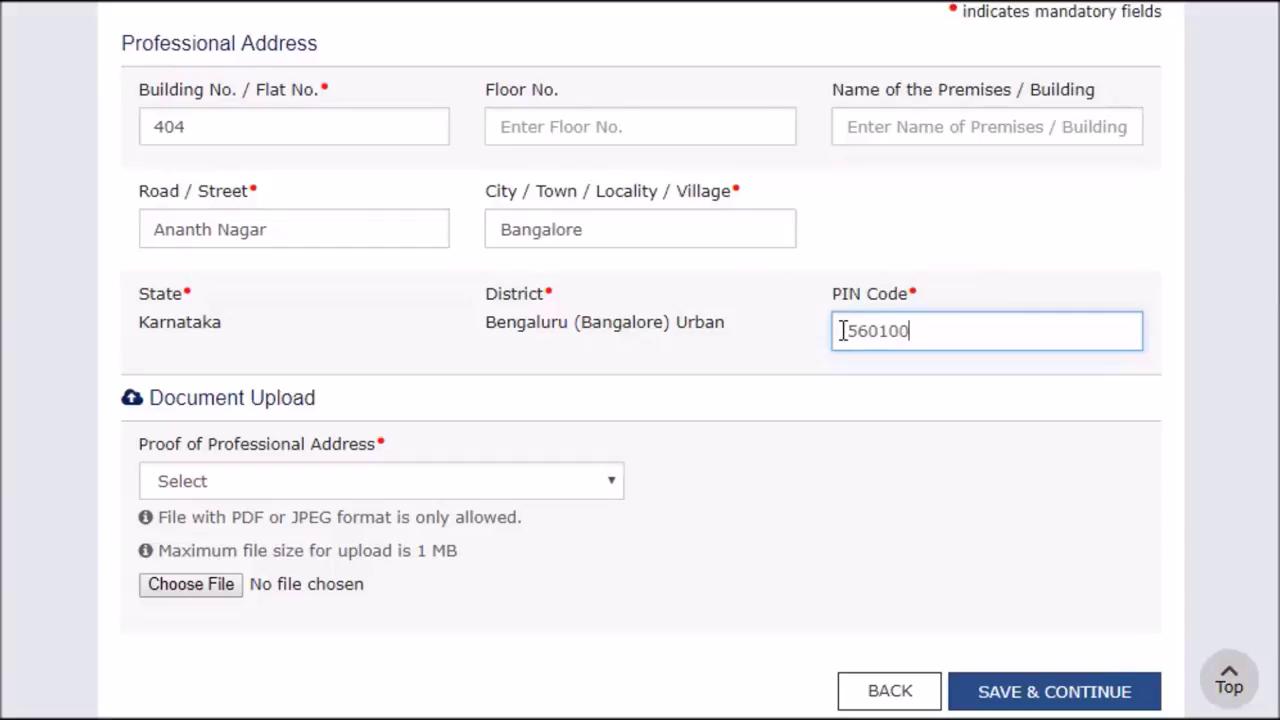
{"action": "left_click", "coordinate": [841, 334]}
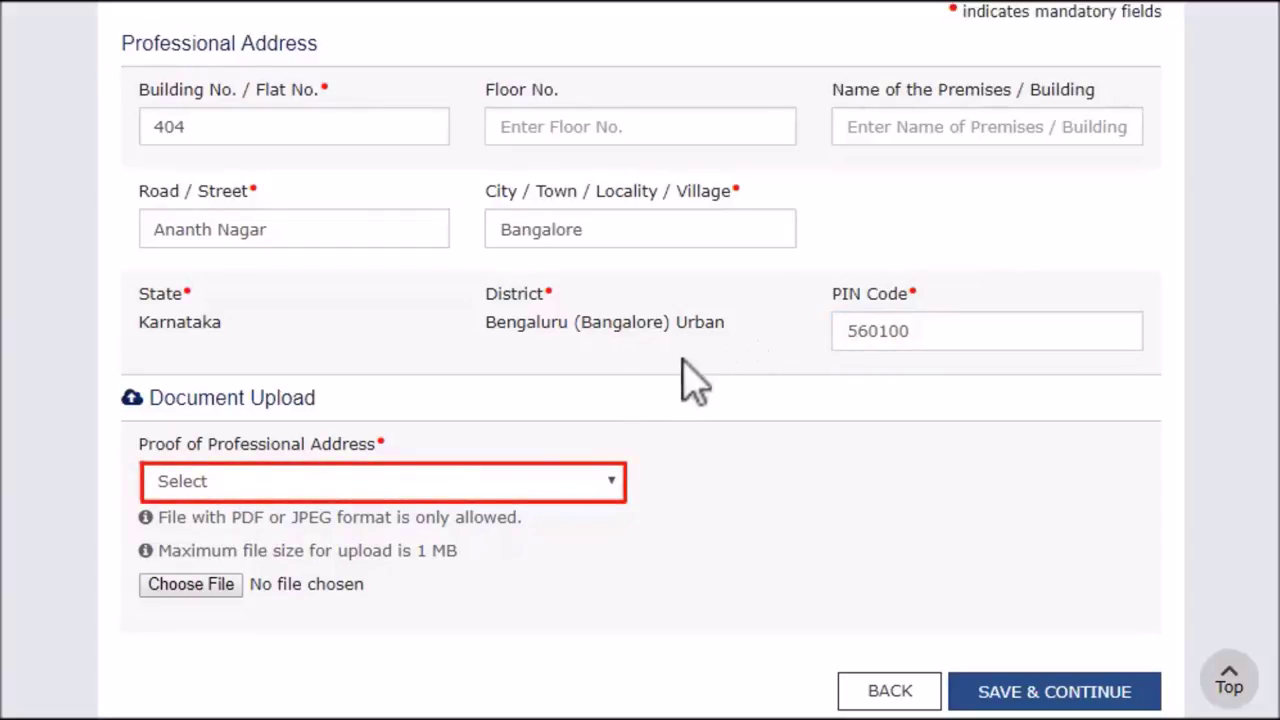
Upload a Rent/ Lease Agreement as professional address proof and save the Professional Address tab
{"action": "left_click", "coordinate": [612, 481]}
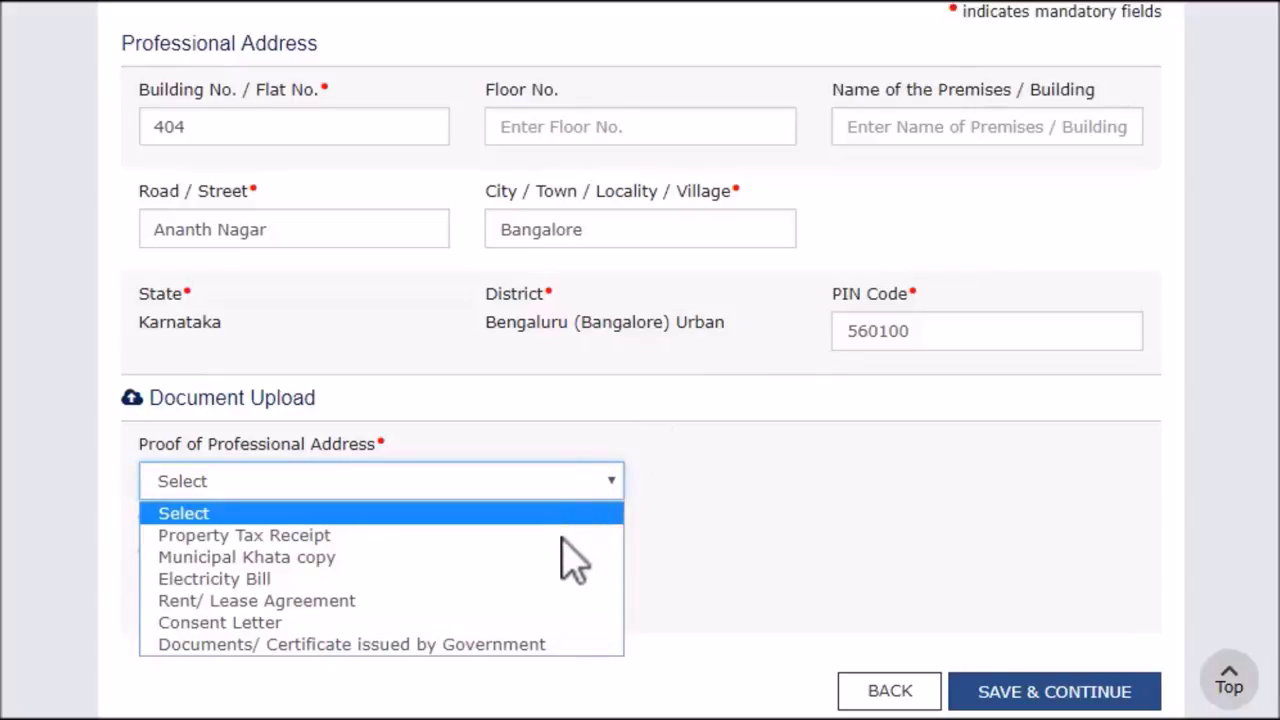
{"action": "left_click", "coordinate": [570, 601]}
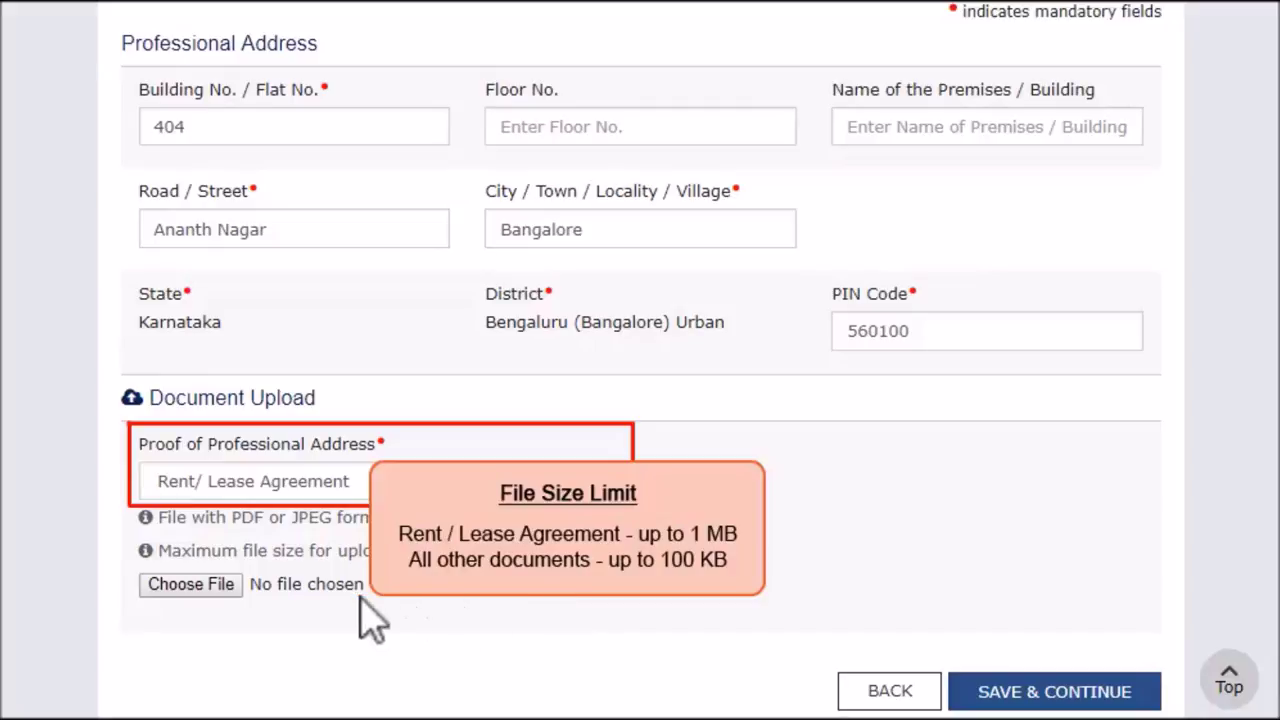
{"action": "left_click", "coordinate": [200, 584]}
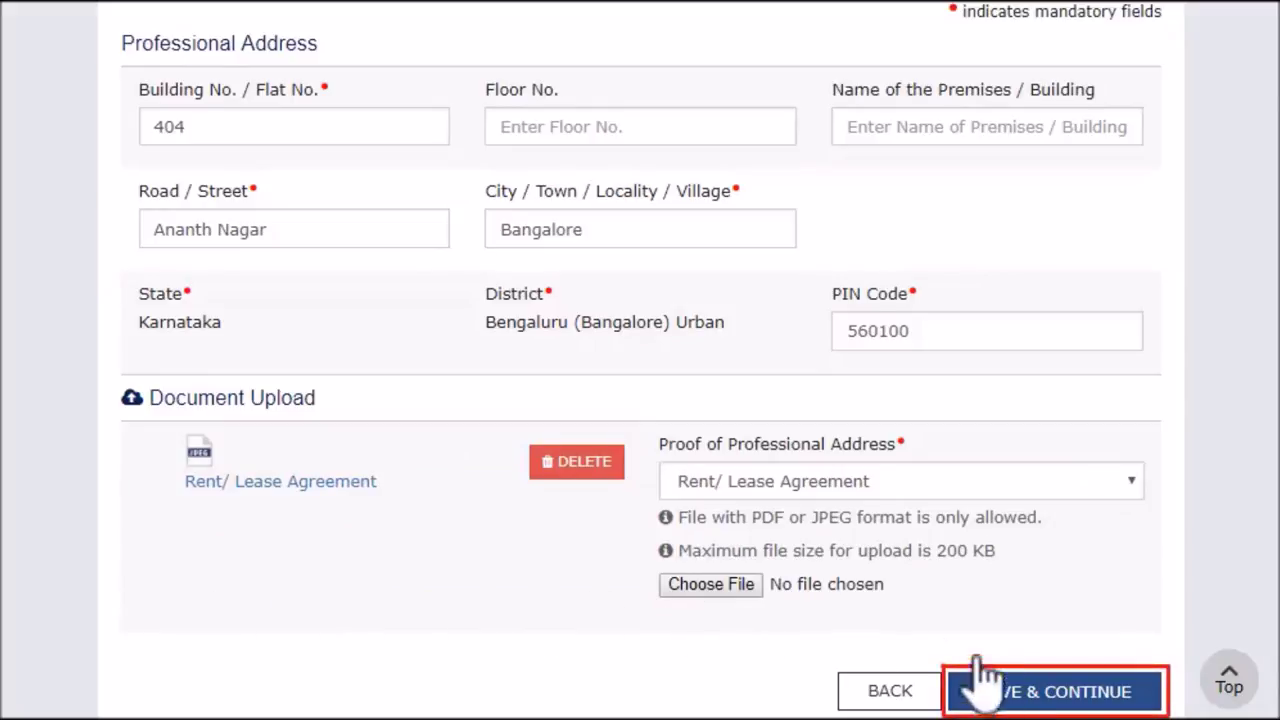
{"action": "left_click", "coordinate": [1015, 700]}
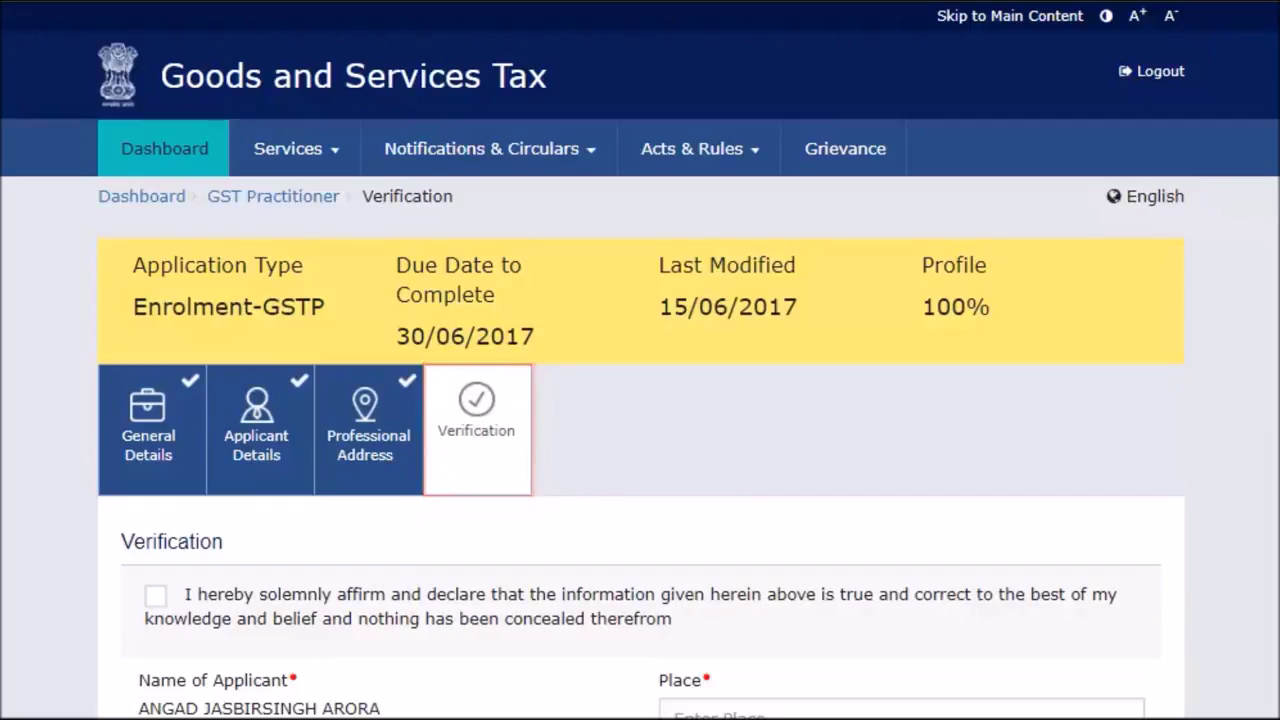
Affirm the verification declaration with place Bangalore and start submitting with DSC
{"action": "scroll", "coordinate": [1006, 703], "scroll_direction": "down", "scroll_amount": 3}
{"action": "left_click", "coordinate": [157, 290]}
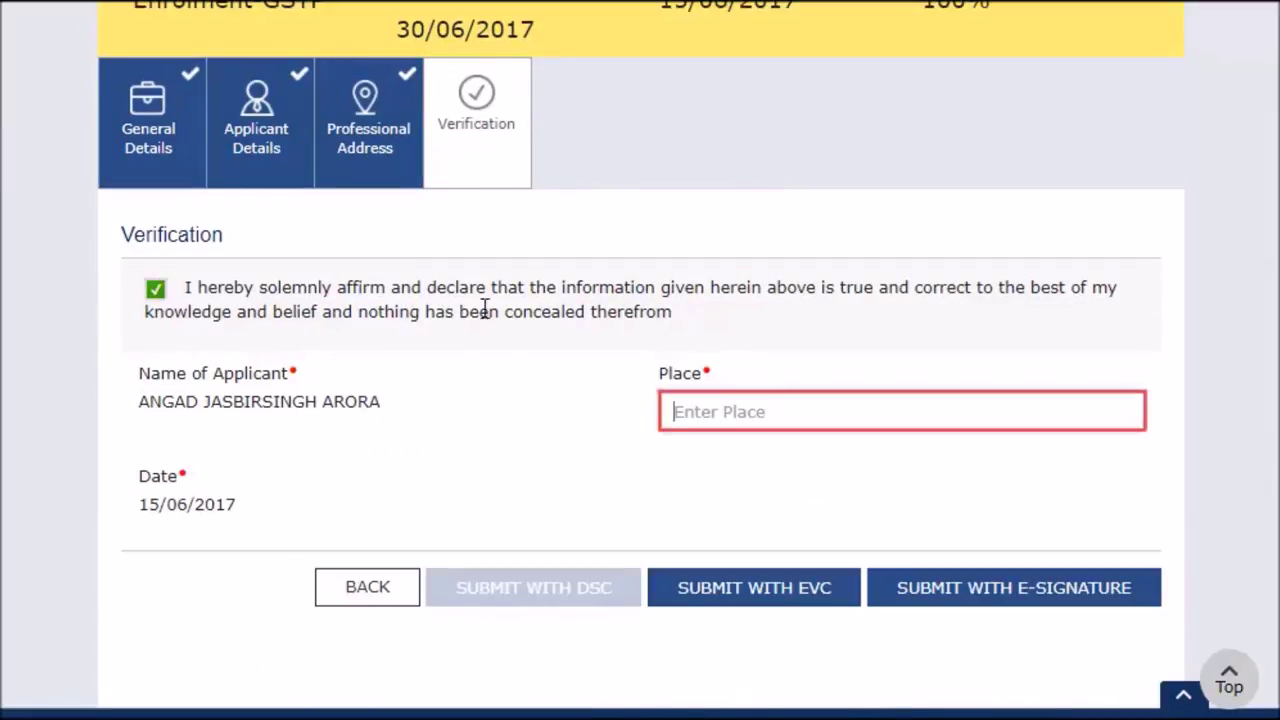
{"action": "left_click", "coordinate": [666, 411]}
{"action": "type", "text": "Bangalore"}
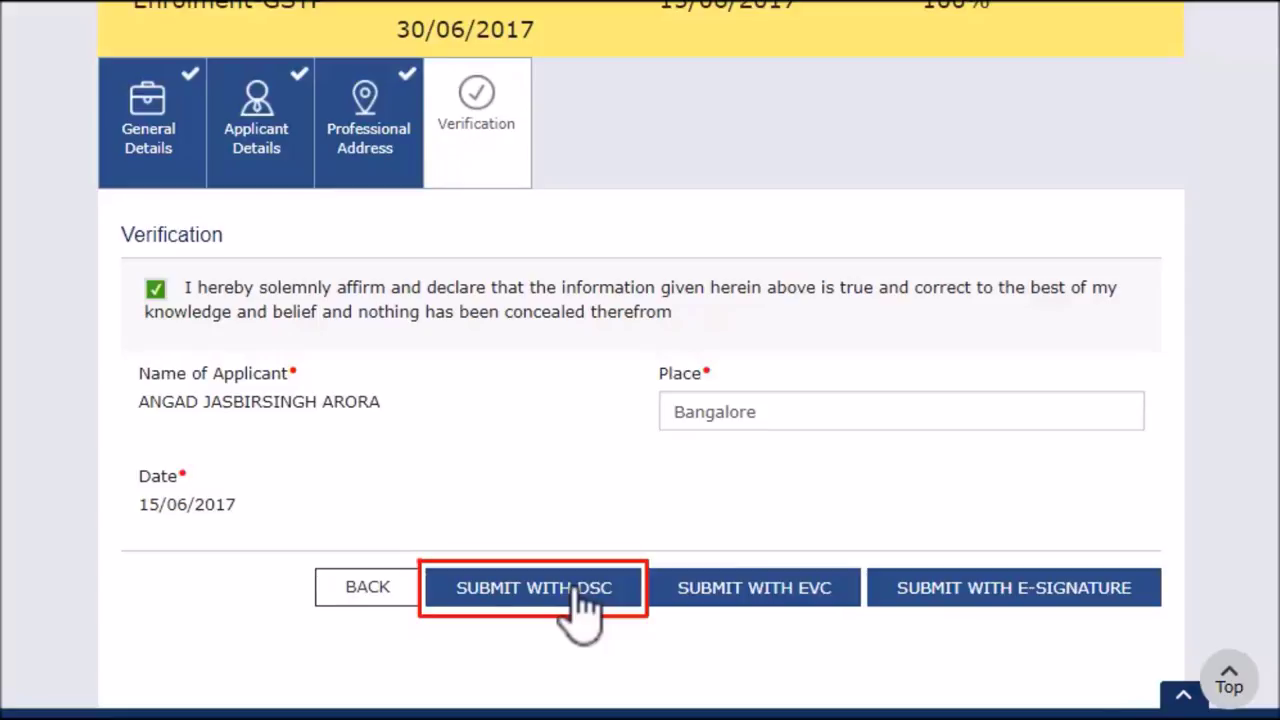
{"action": "left_click", "coordinate": [580, 595]}
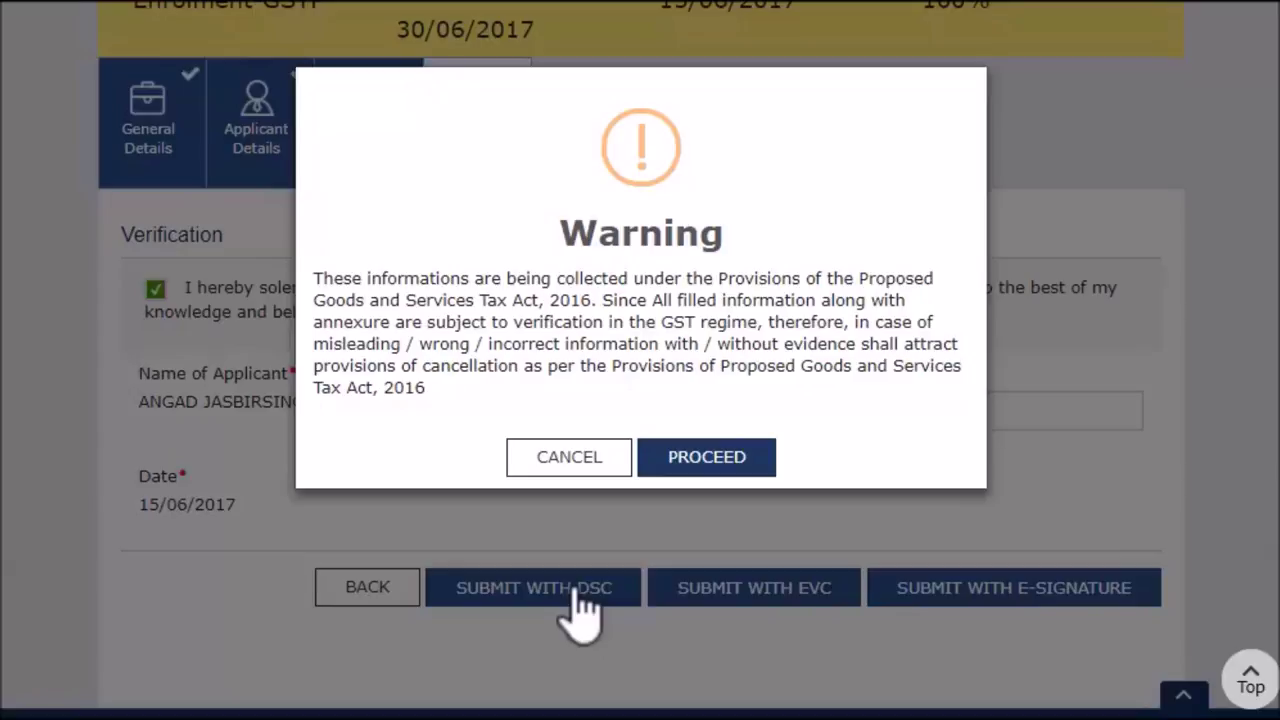
Confirm the GST Act warning and sign the enrolment with the installed e-Mudhra certificate
{"action": "left_click", "coordinate": [734, 468]}
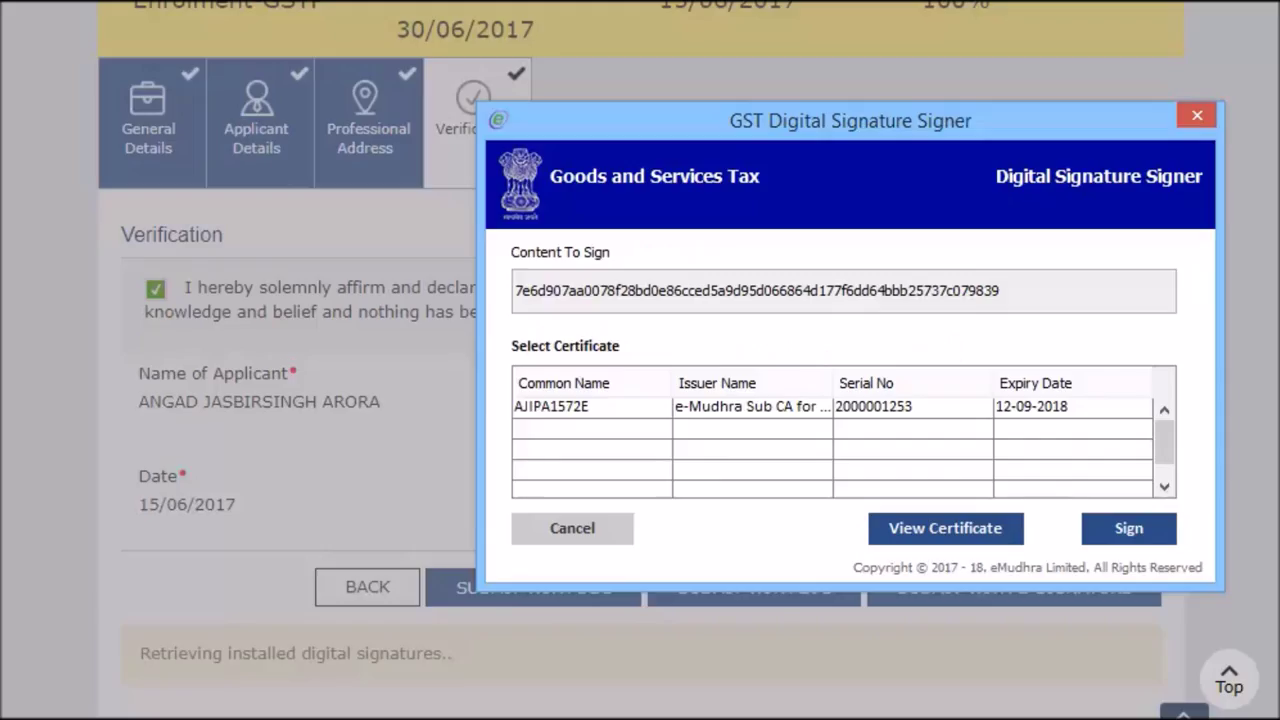
{"action": "left_click", "coordinate": [646, 410]}
{"action": "left_click", "coordinate": [1133, 536]}
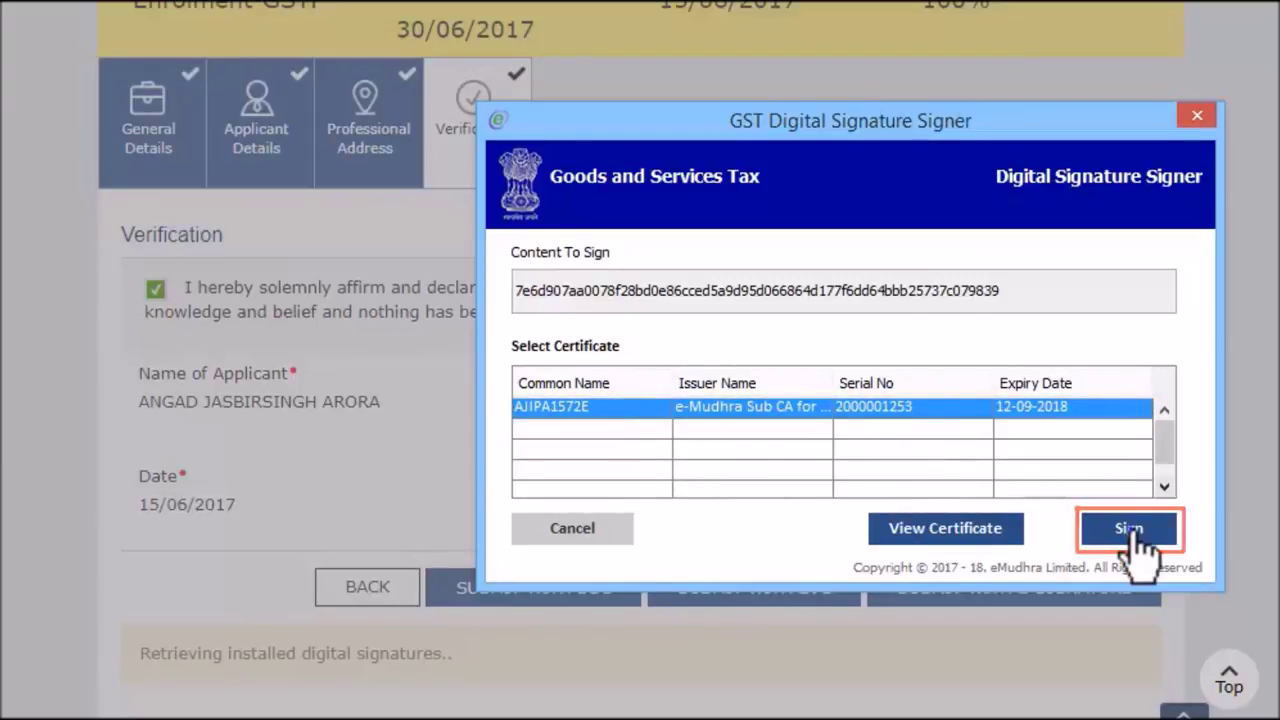